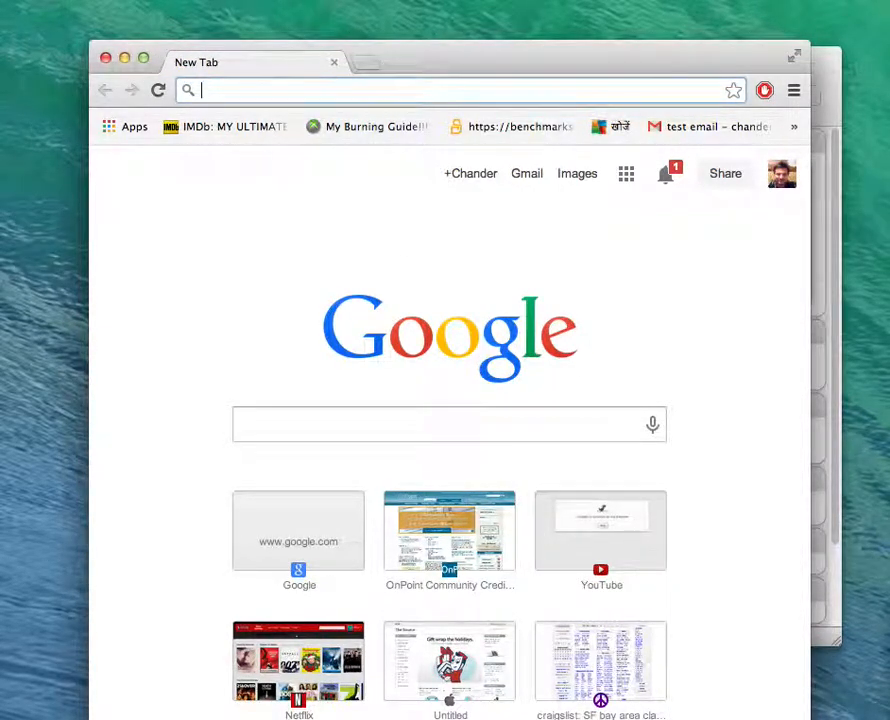
Shrink the browser window, search Google for "download virtualbox", and open the Oracle VM VirtualBox Downloads page
drag(810, 719, 798, 662)
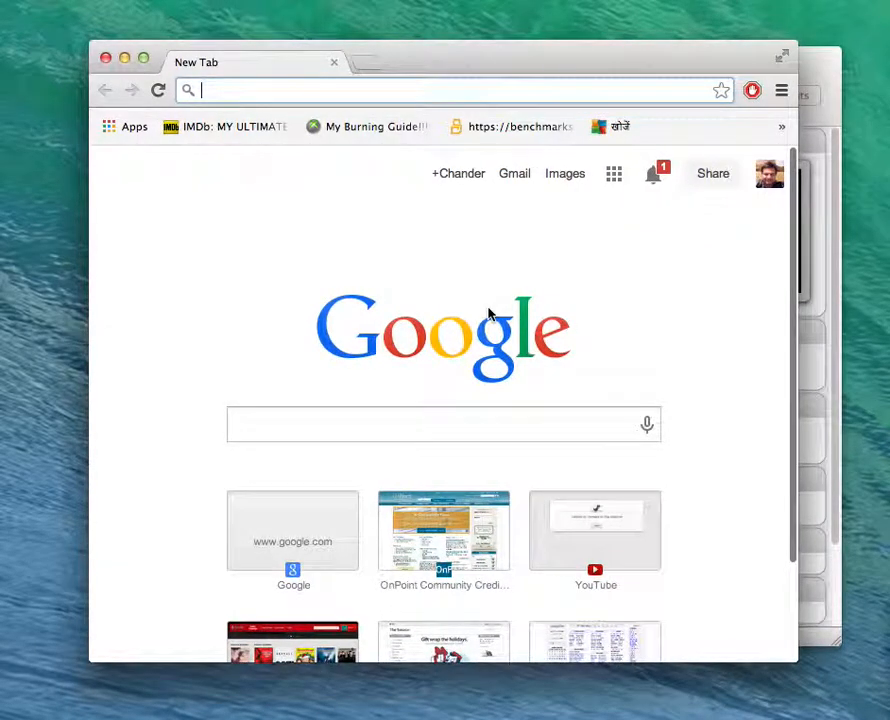
text(google.com)
key(Return)
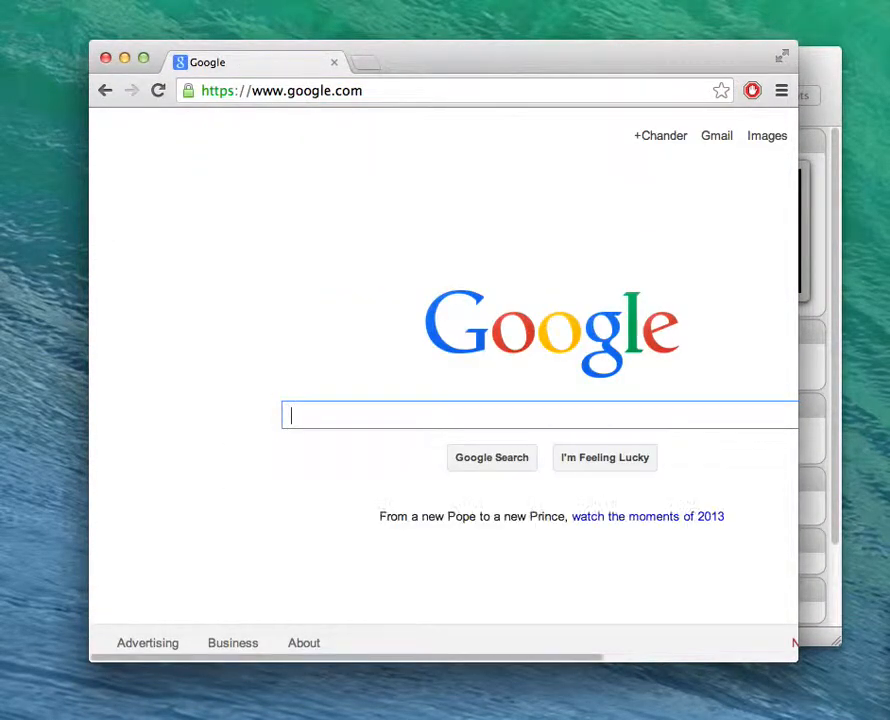
text(download vir)
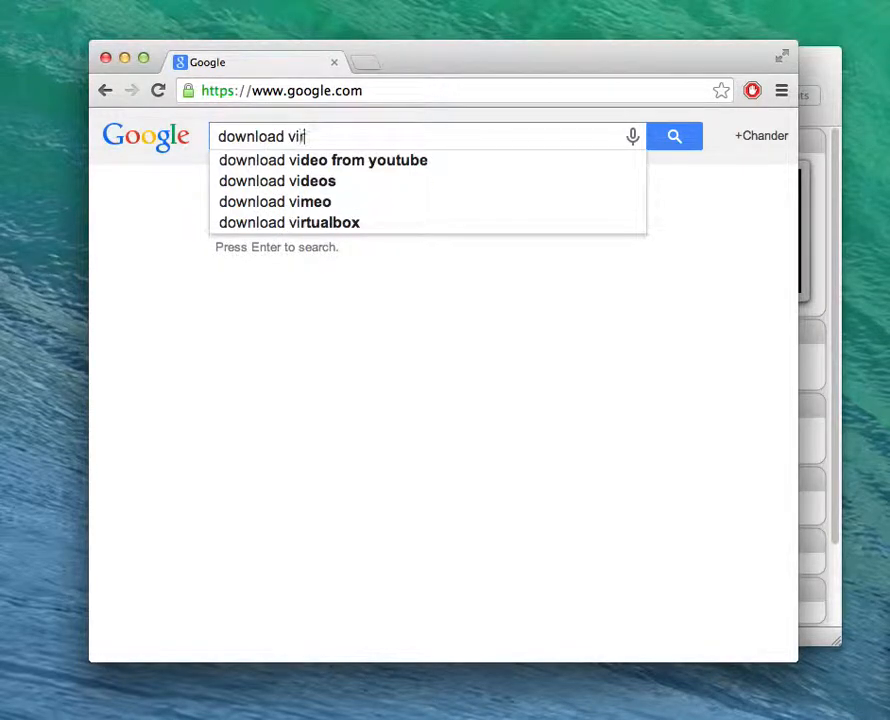
text(tualbox)
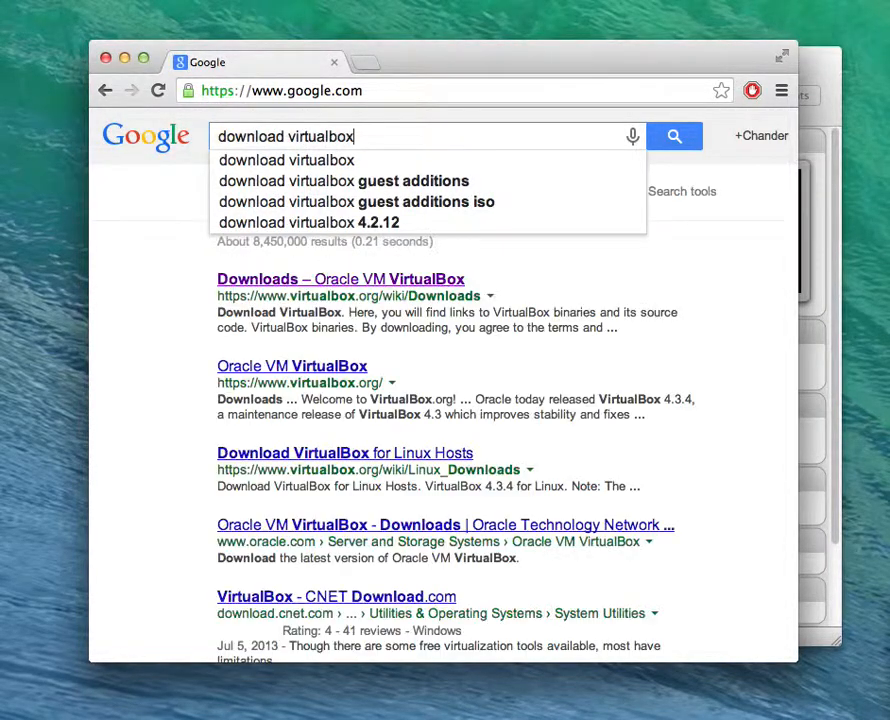
key(Return)
click(378, 279)
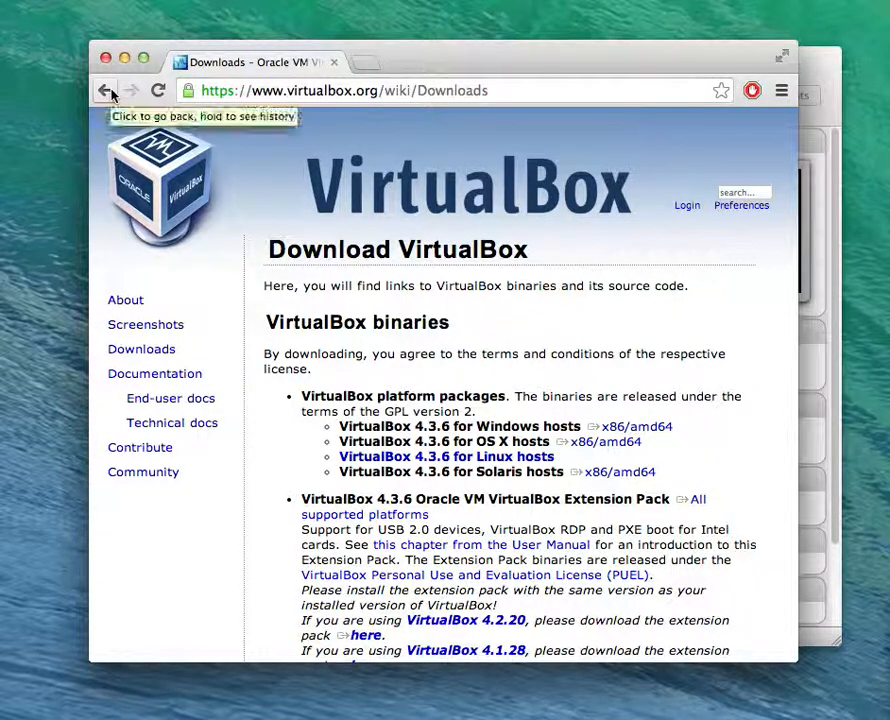
click(400, 90)
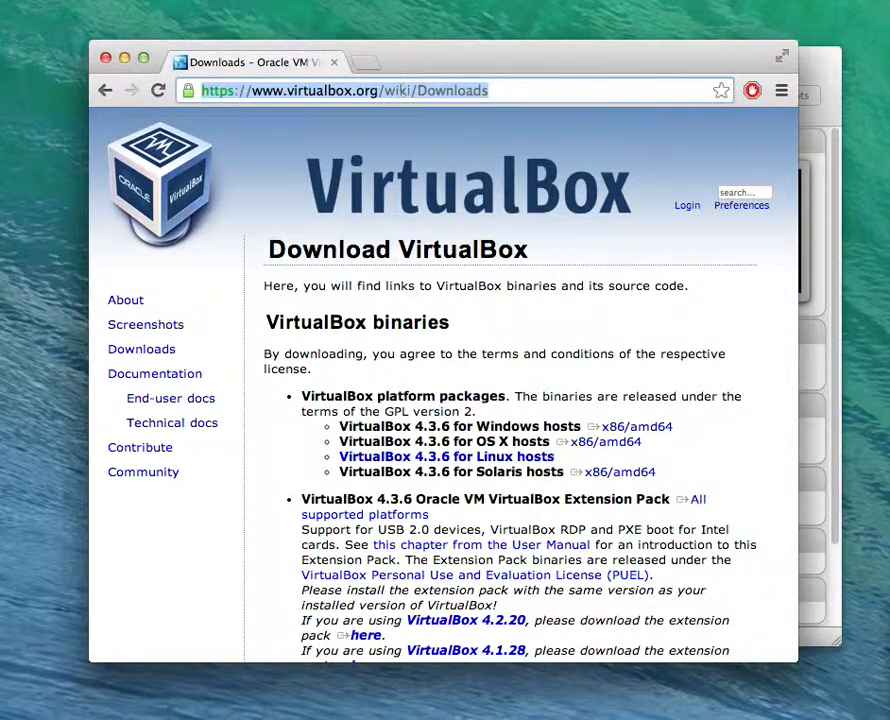
text(www.google.com)
key(Return)
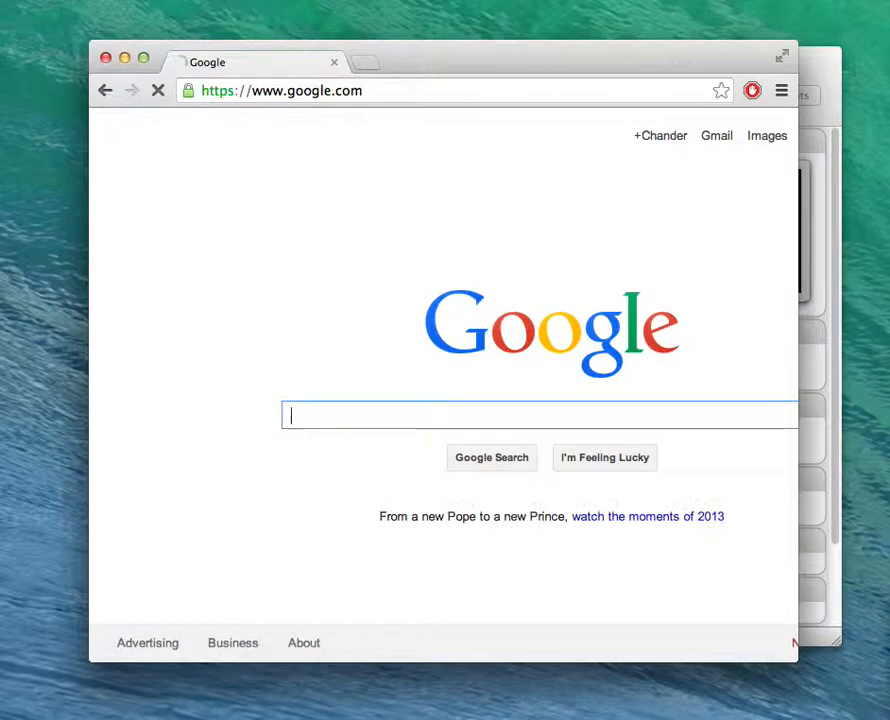
text(download solaris 10)
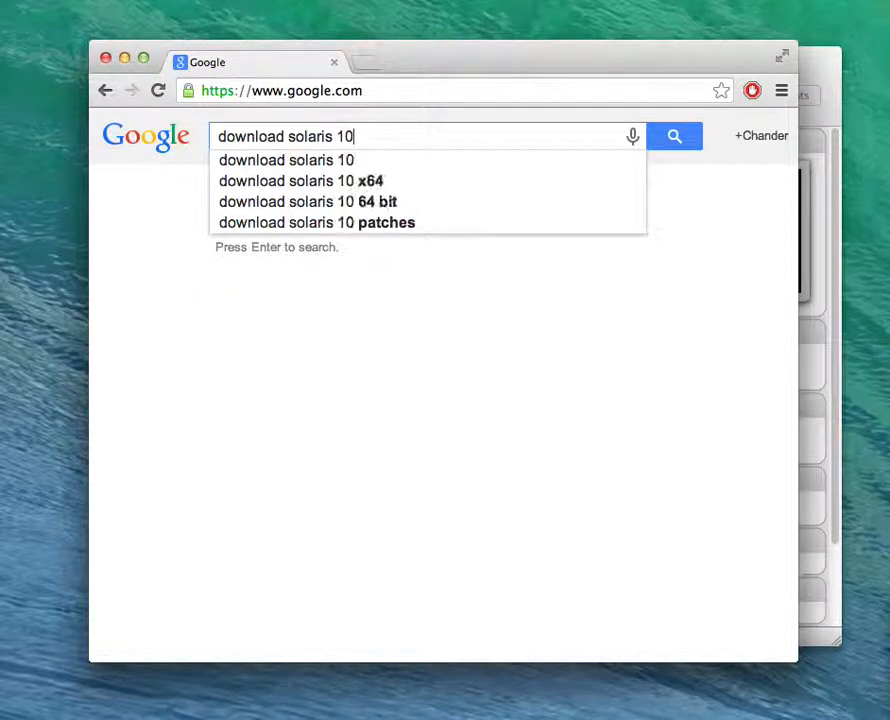
key(Return)
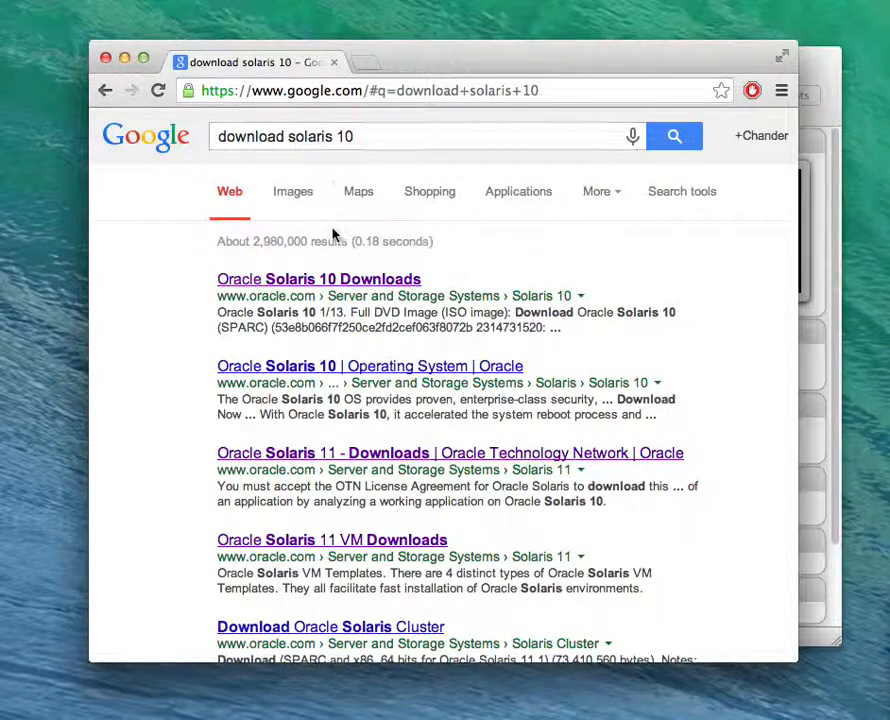
click(312, 280)
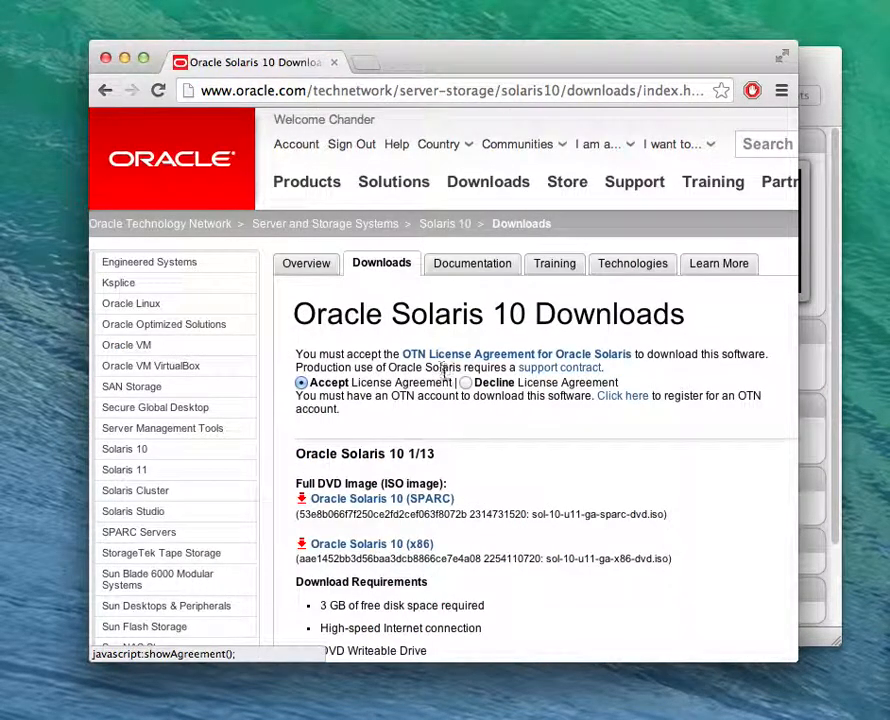
Accept the OTN License Agreement for Oracle Solaris and view the available Solaris 10 1/13 DVD images
scroll(300, 300, down, 2)
click(300, 290)
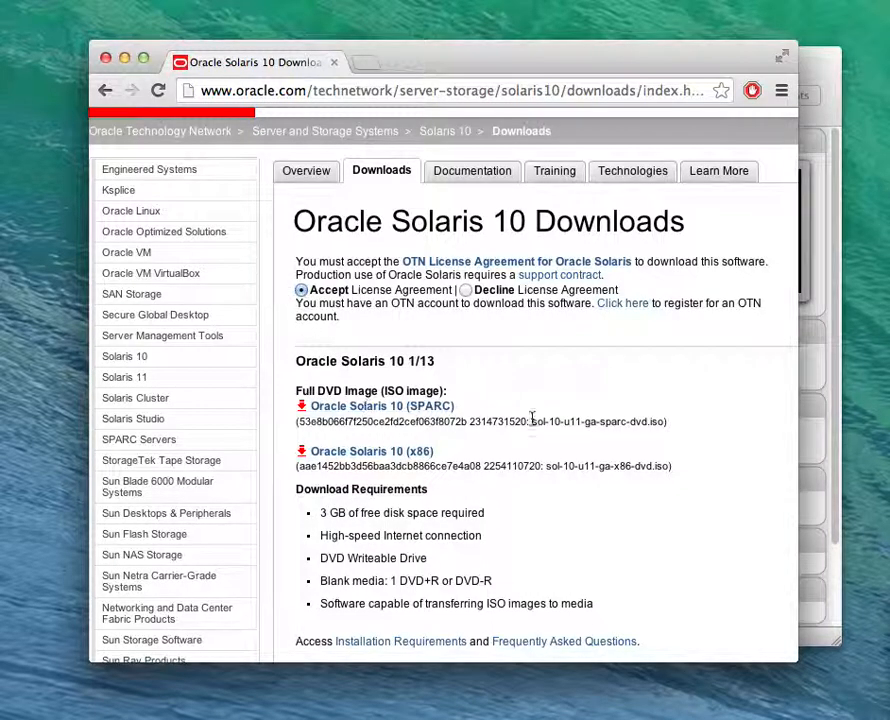
scroll(300, 300, down, 1)
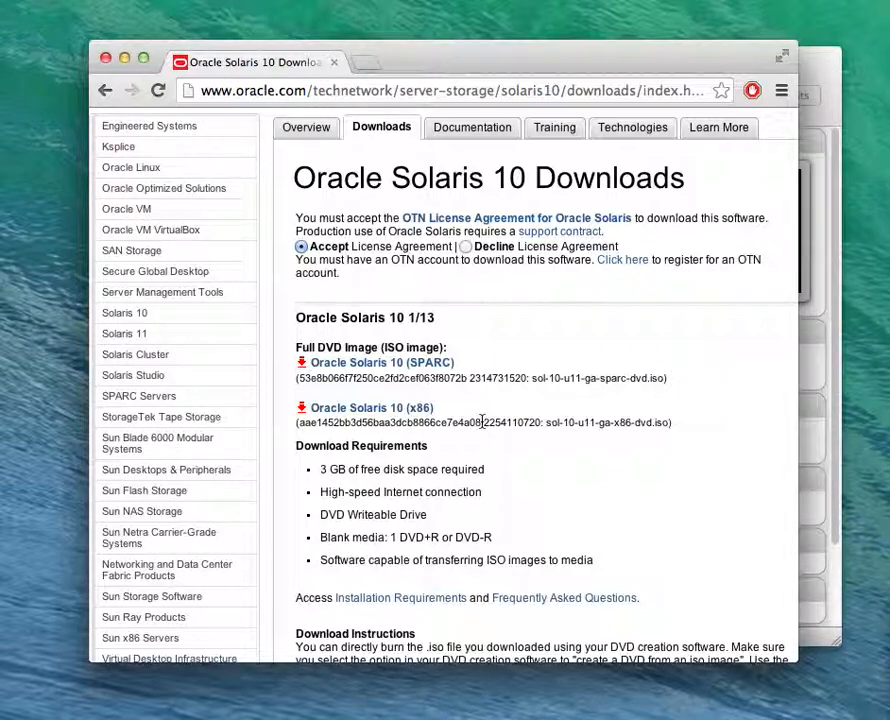
Switch to Oracle VM VirtualBox Manager and begin a new virtual machine named "Solaris Test machine"
click(424, 54)
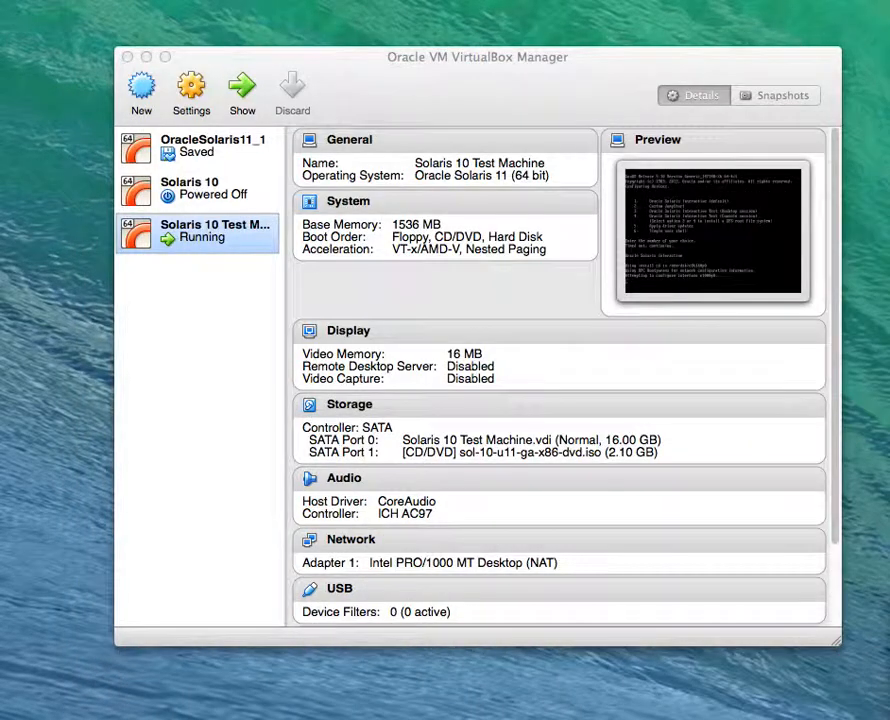
drag(460, 78, 431, 66)
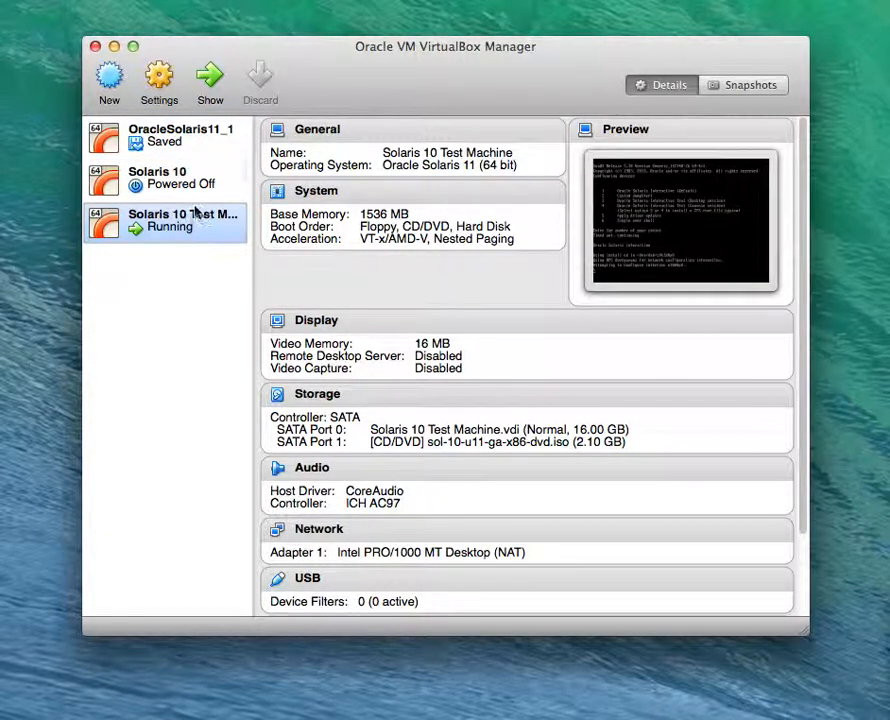
click(114, 84)
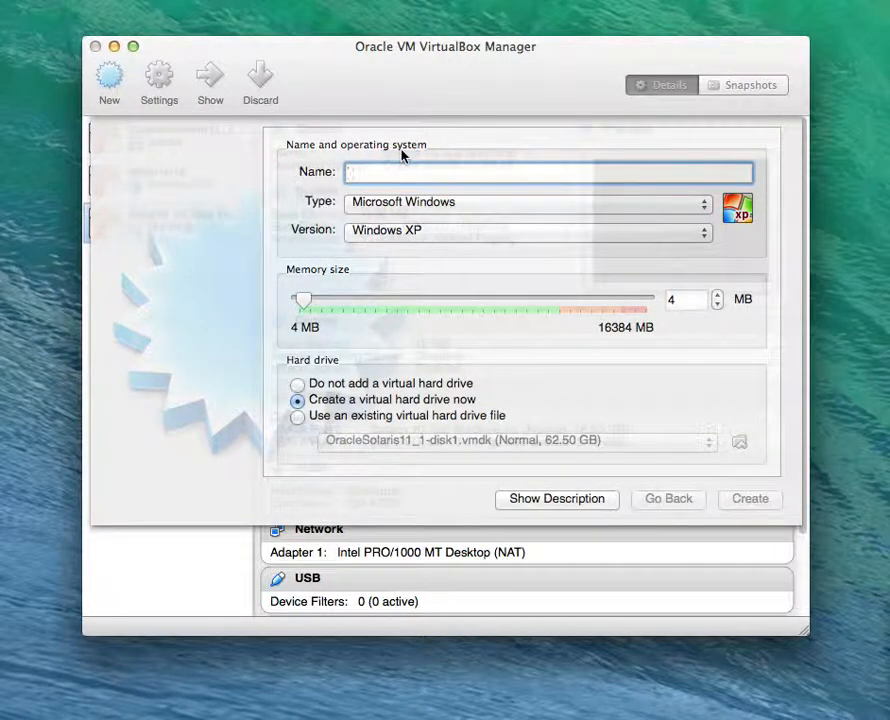
text(Solari)
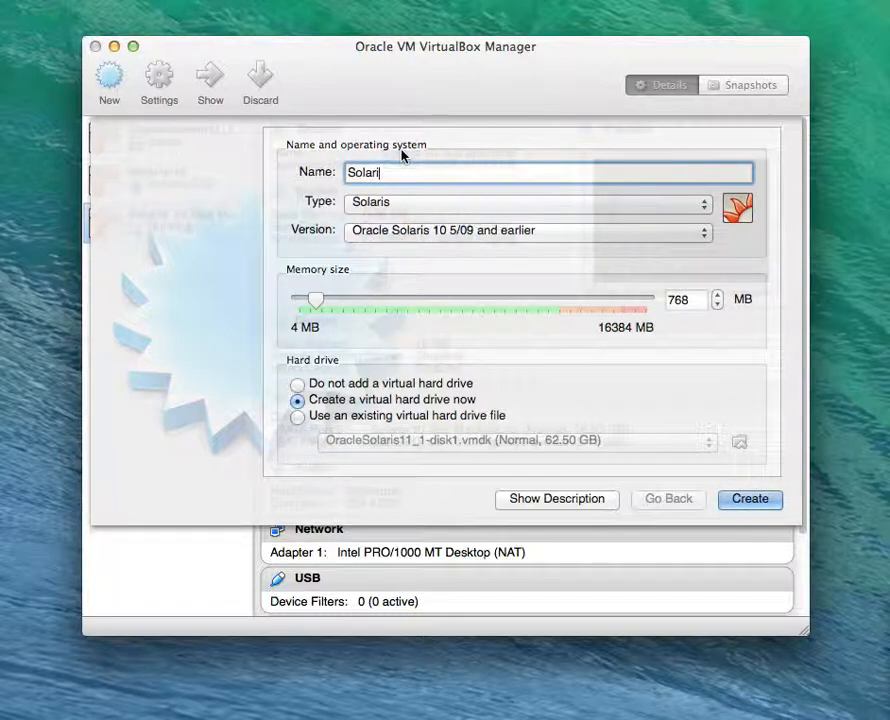
text(s Test machine)
Set the new machine's version to Oracle Solaris 10 10/09 and later (64 bit) and its memory to 2048 MB
click(430, 203)
click(430, 205)
click(439, 230)
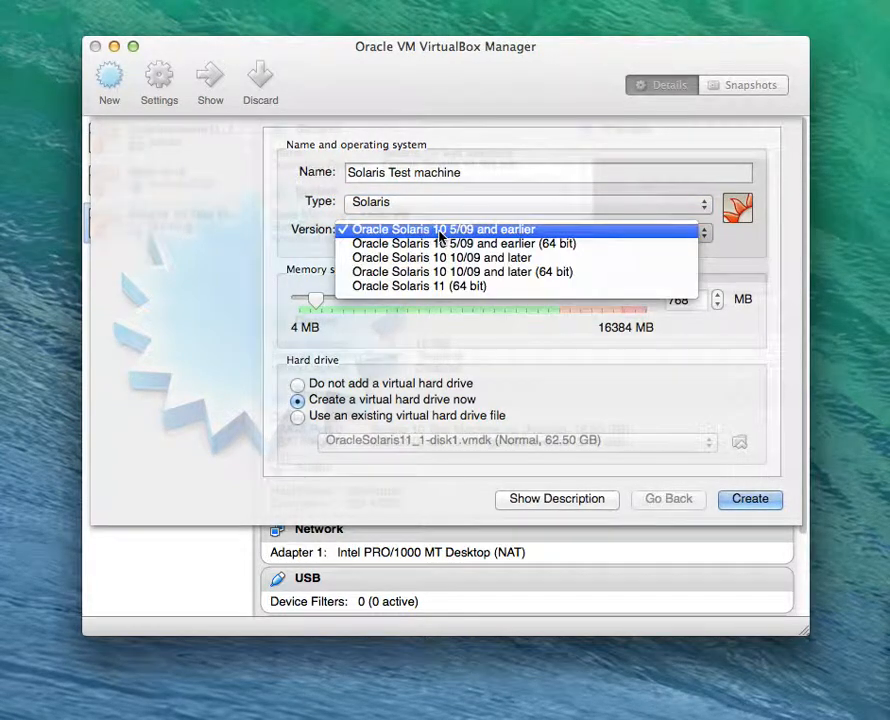
click(490, 279)
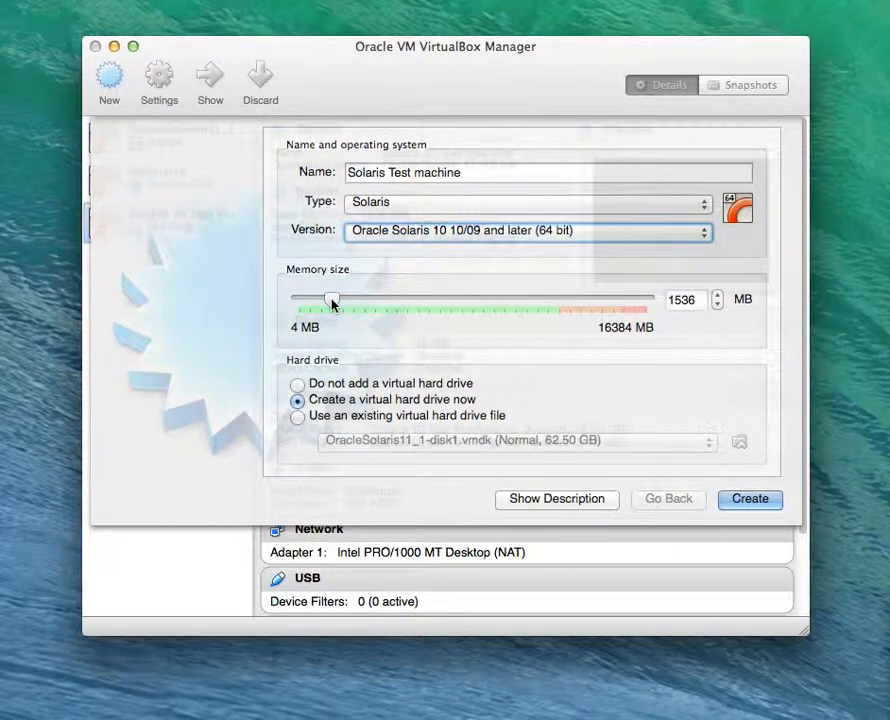
drag(331, 298, 343, 293)
Create the machine with a new dynamically allocated 16.00 GB VDI virtual hard drive
click(763, 499)
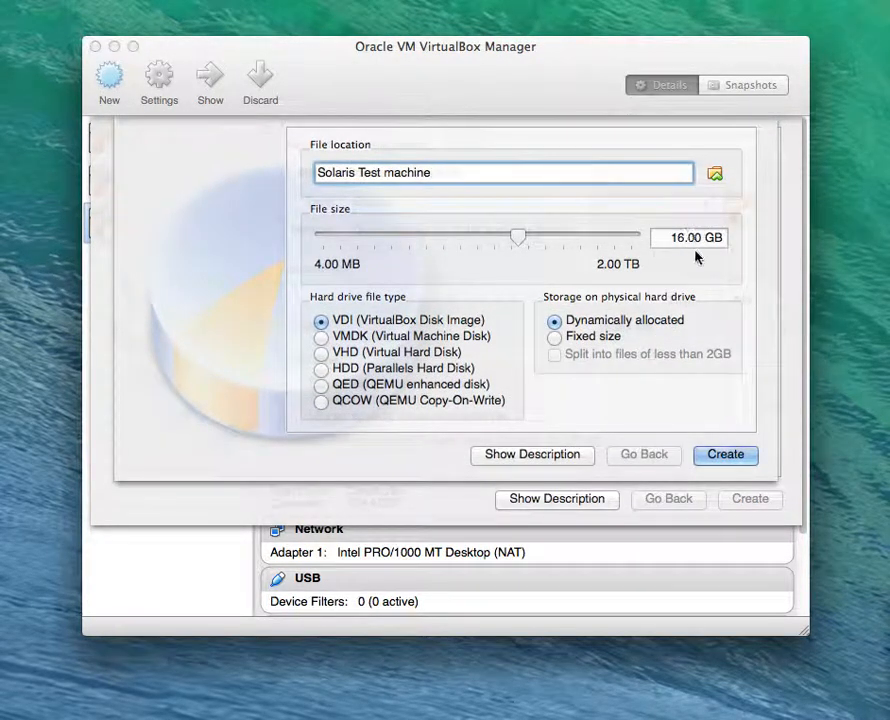
click(714, 458)
click(714, 458)
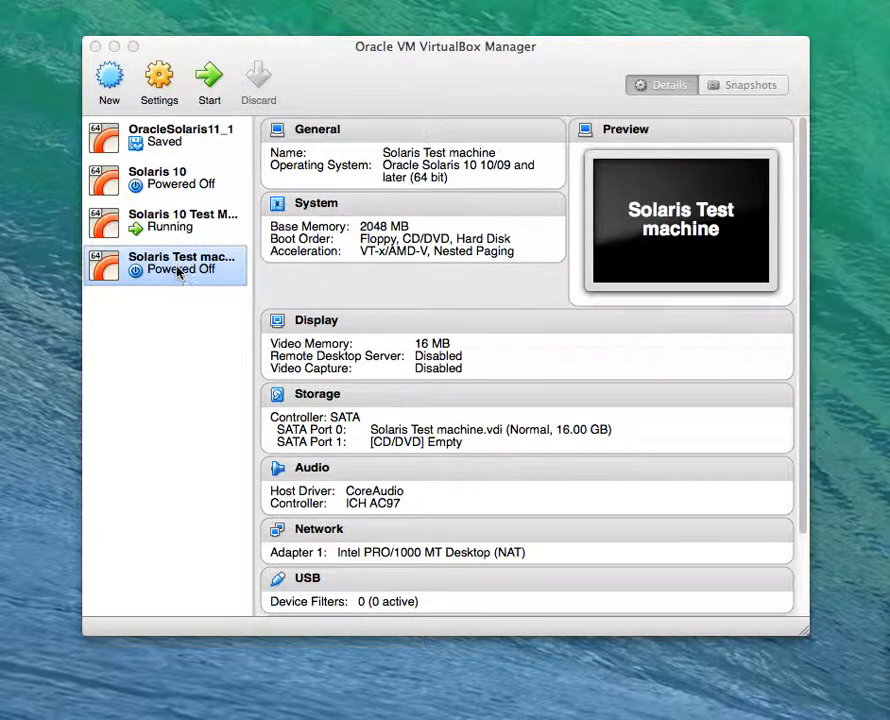
Start Solaris Test machine using sol-10-u11-ga-x86-dvd.iso as its startup disk
click(181, 272)
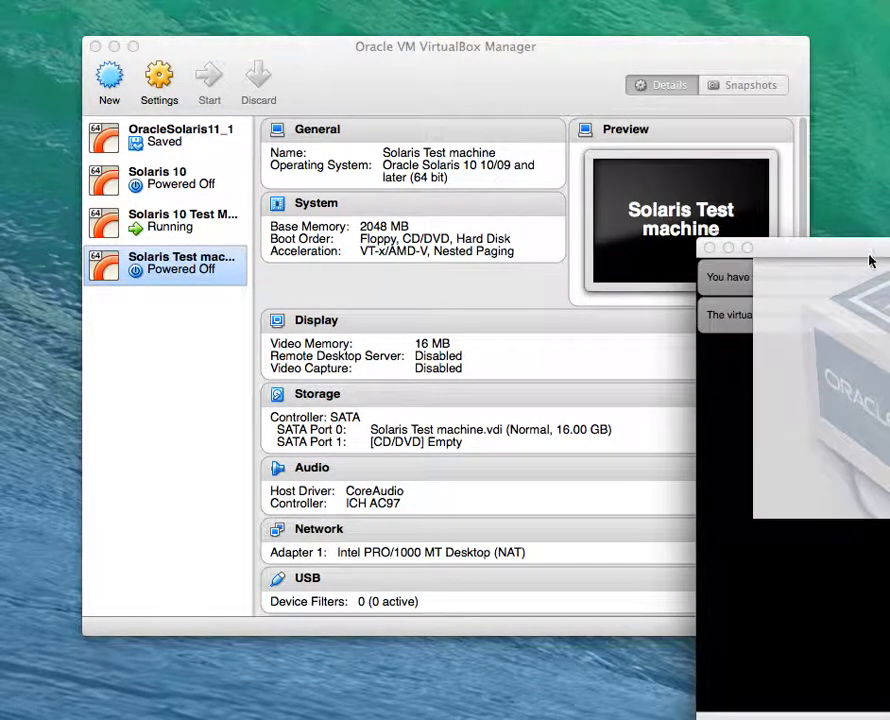
drag(870, 250, 322, 118)
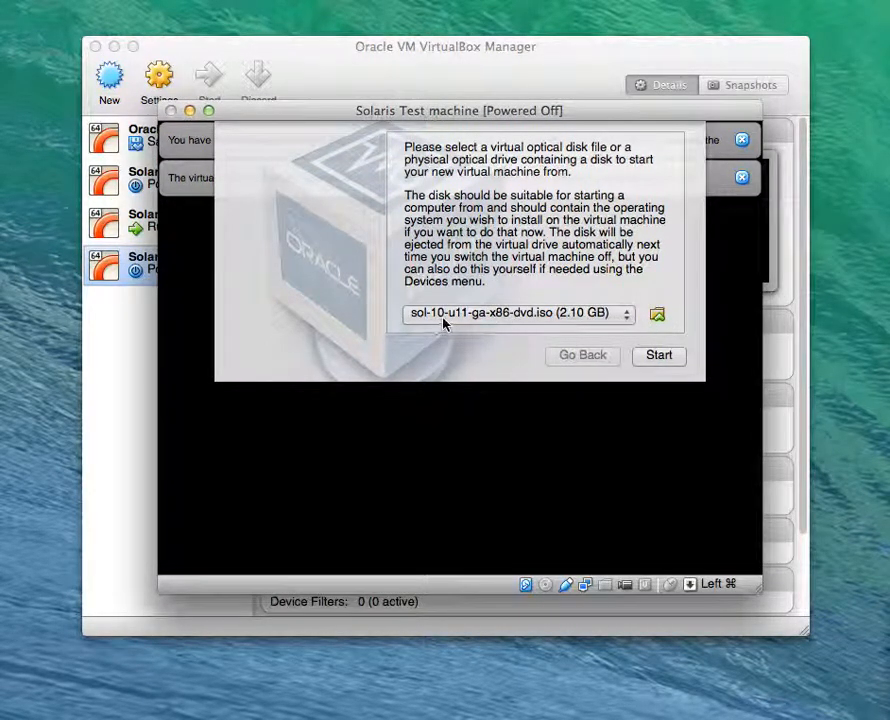
click(657, 316)
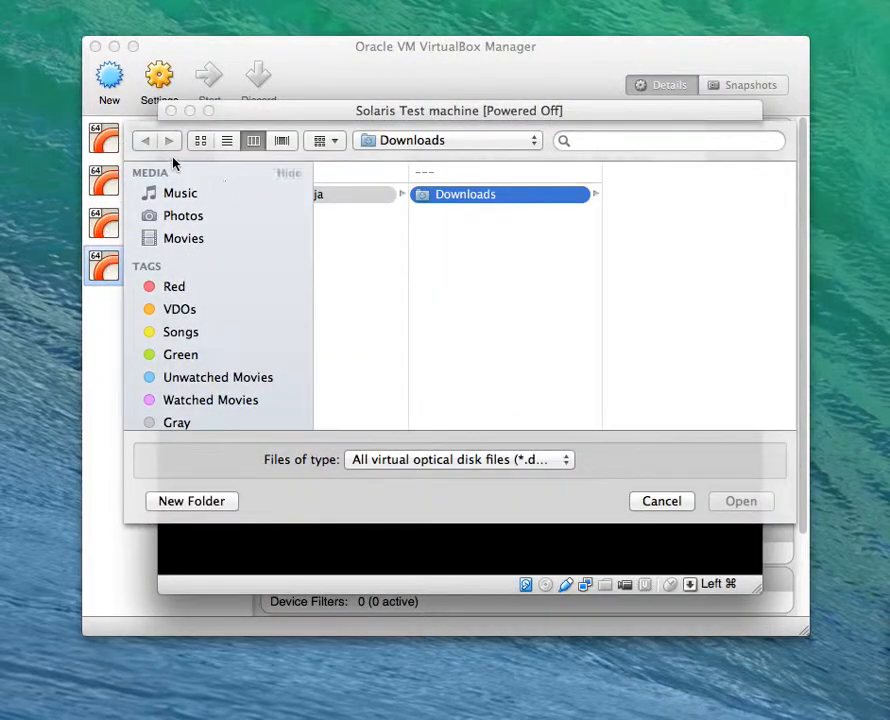
click(678, 501)
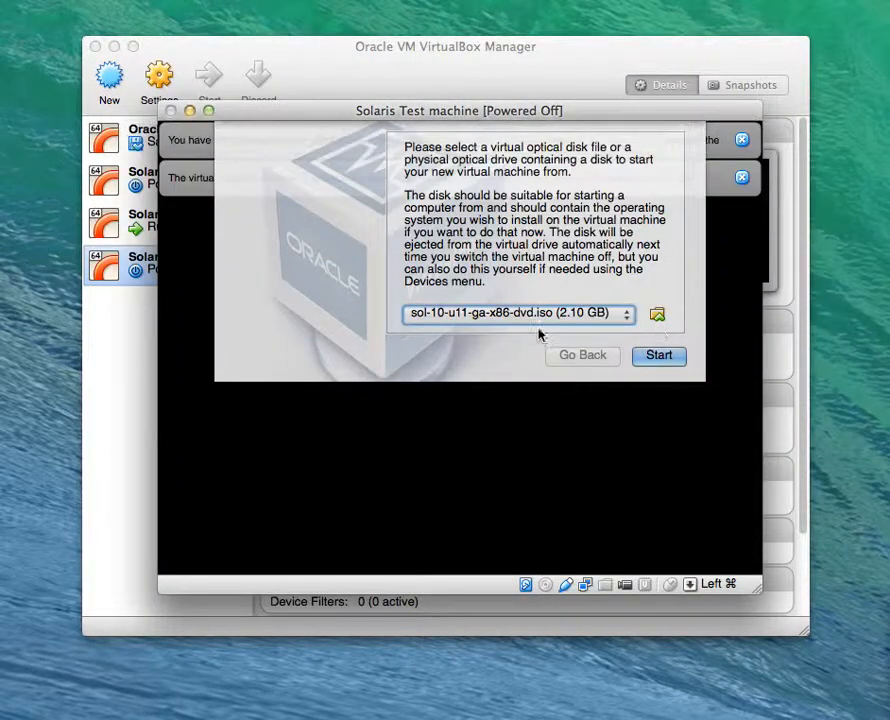
click(654, 358)
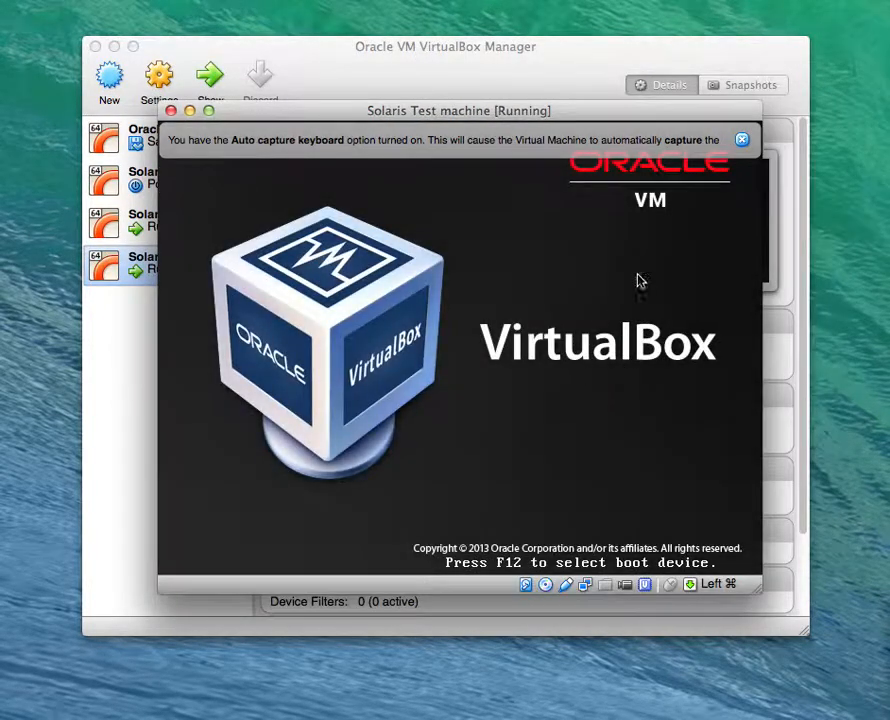
Dismiss the virtual machine's notices and boot the Oracle Solaris entry in the GRUB menu
click(741, 142)
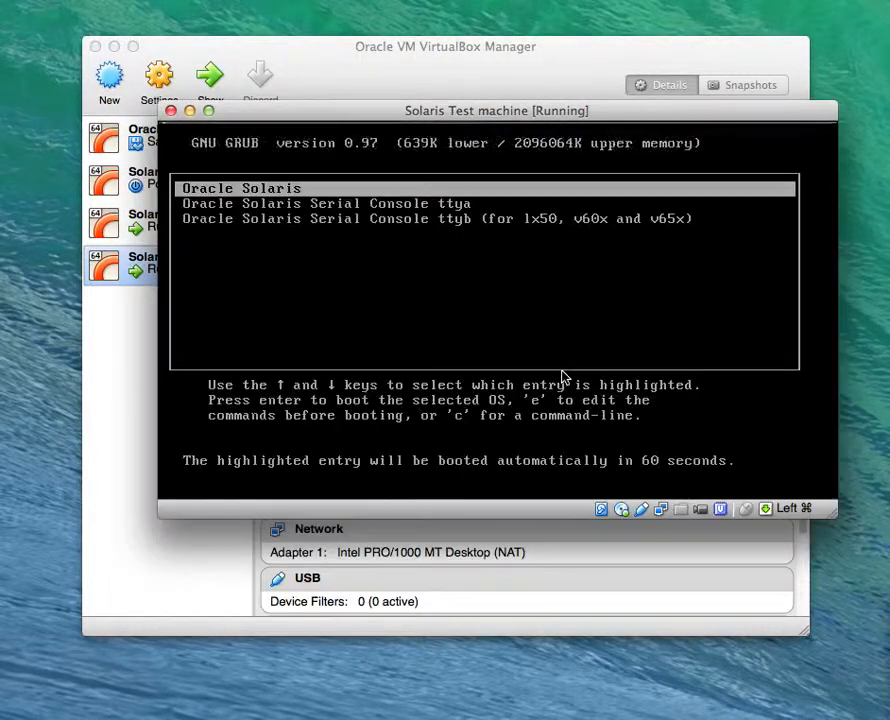
click(817, 139)
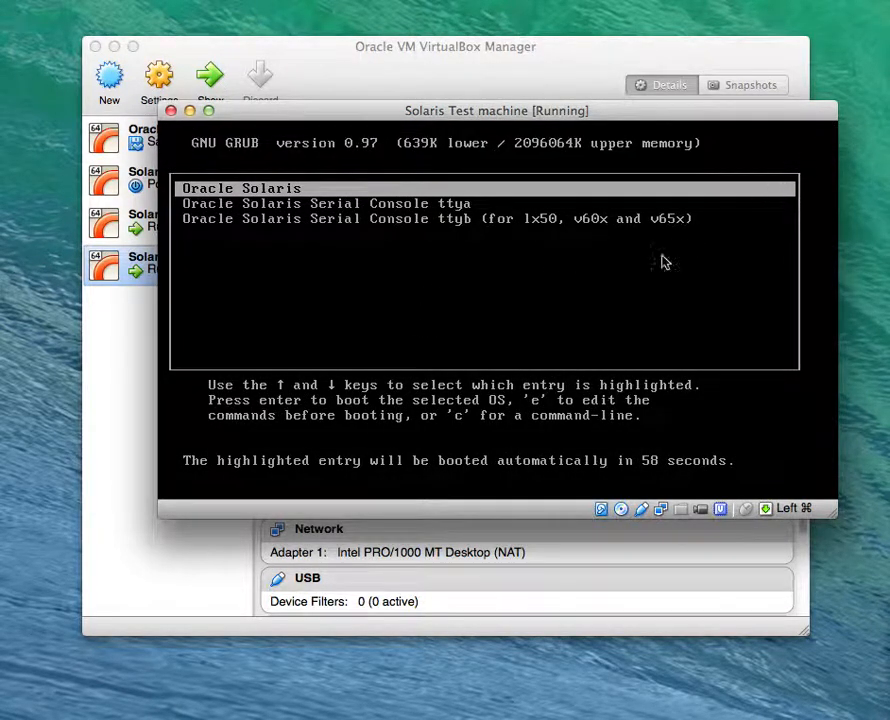
drag(496, 112, 416, 124)
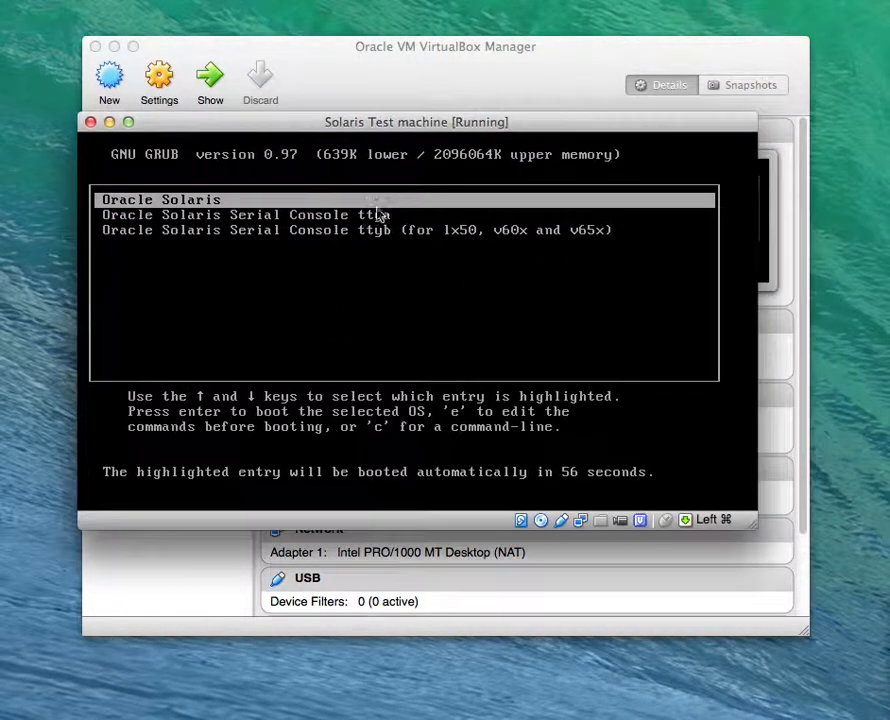
click(326, 197)
key(Return)
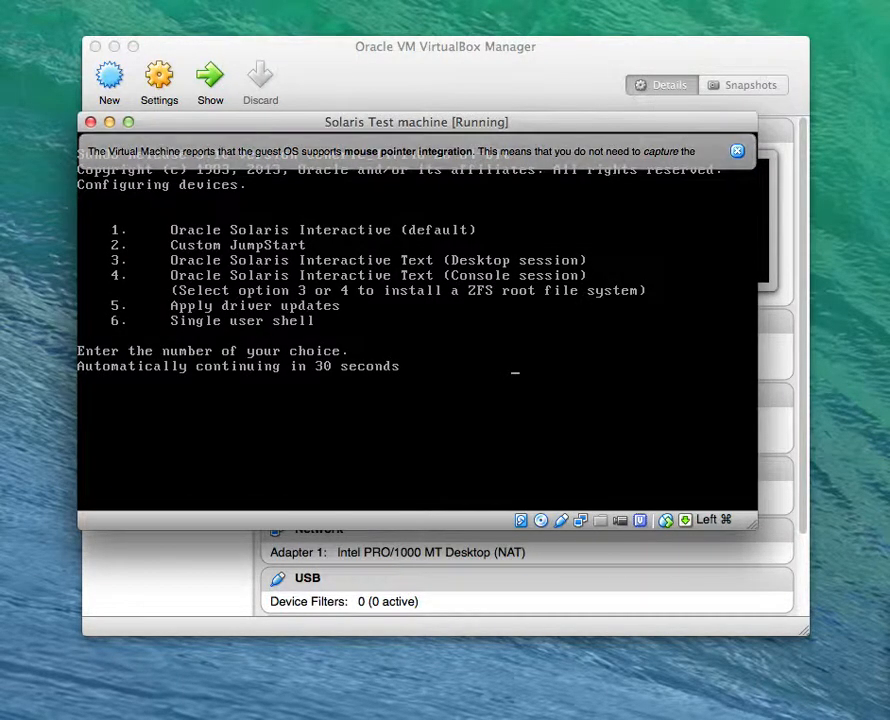
Choose option 1, Oracle Solaris Interactive (default), as the installation type and accept the US-English keyboard layout
click(737, 151)
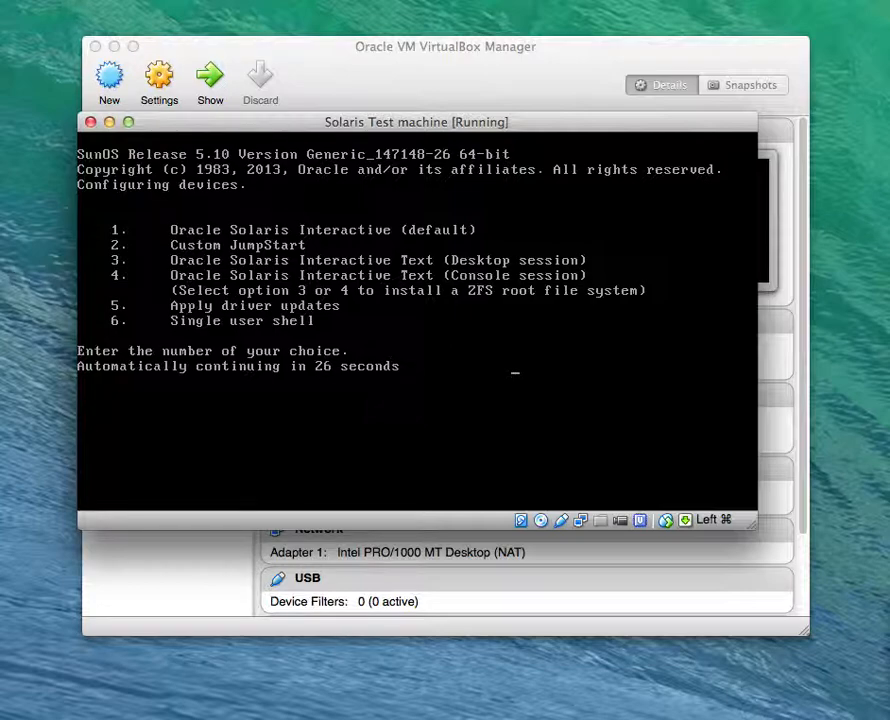
text(1)
key(Return)
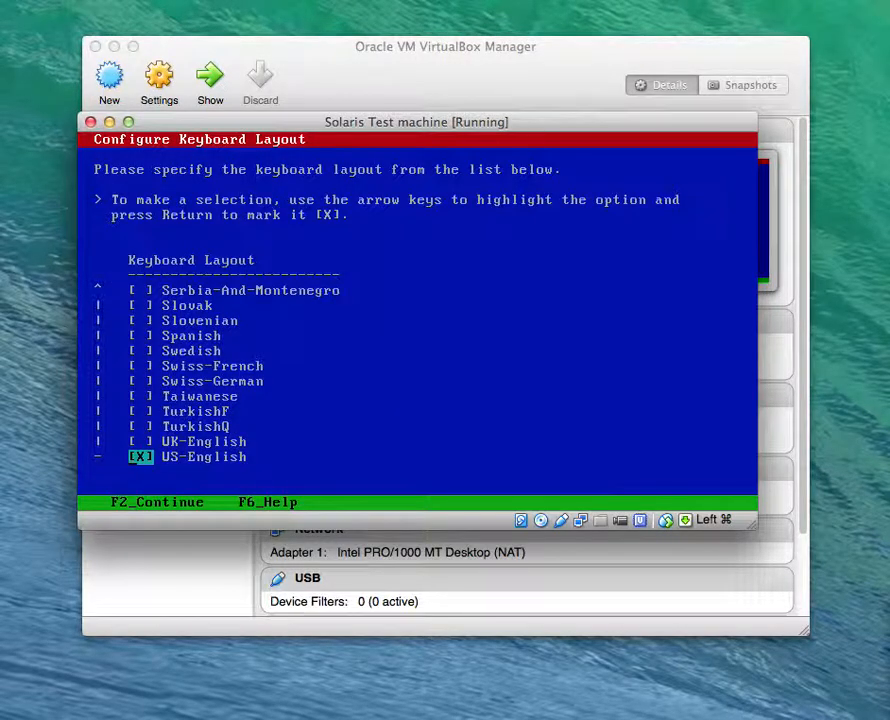
key(F2)
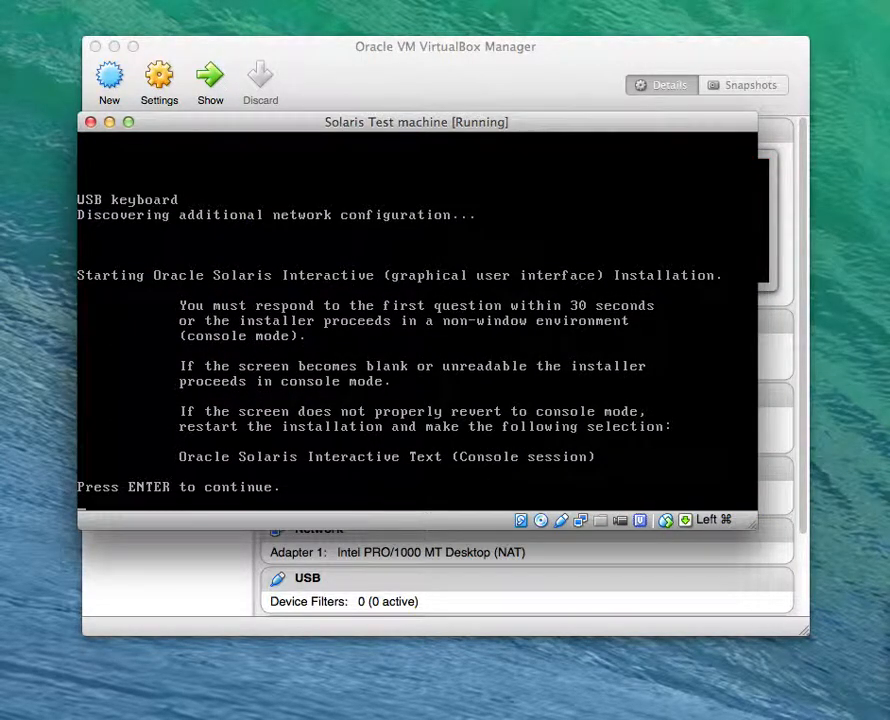
Start the graphical installation, fit the virtual machine window on the desktop, and confirm that the installer's screen is legible
key(Return)
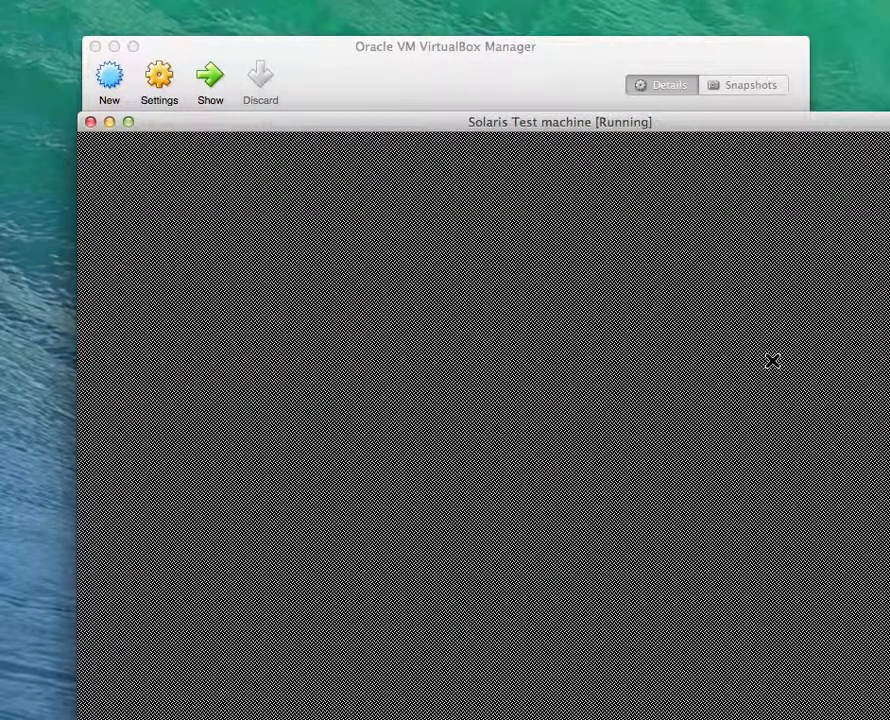
drag(493, 121, 420, 25)
drag(889, 719, 823, 642)
click(212, 104)
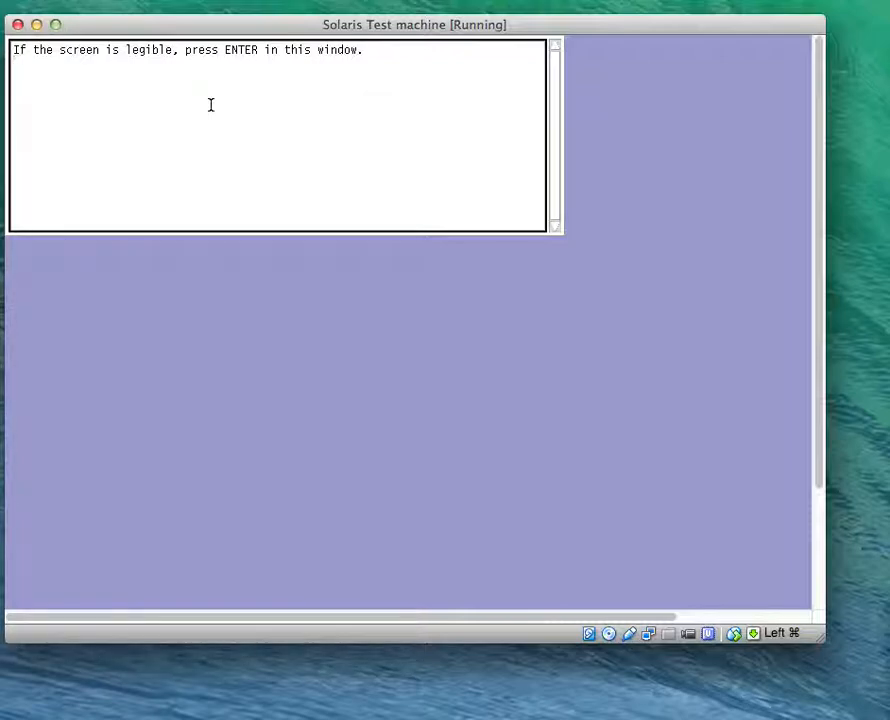
key(Return)
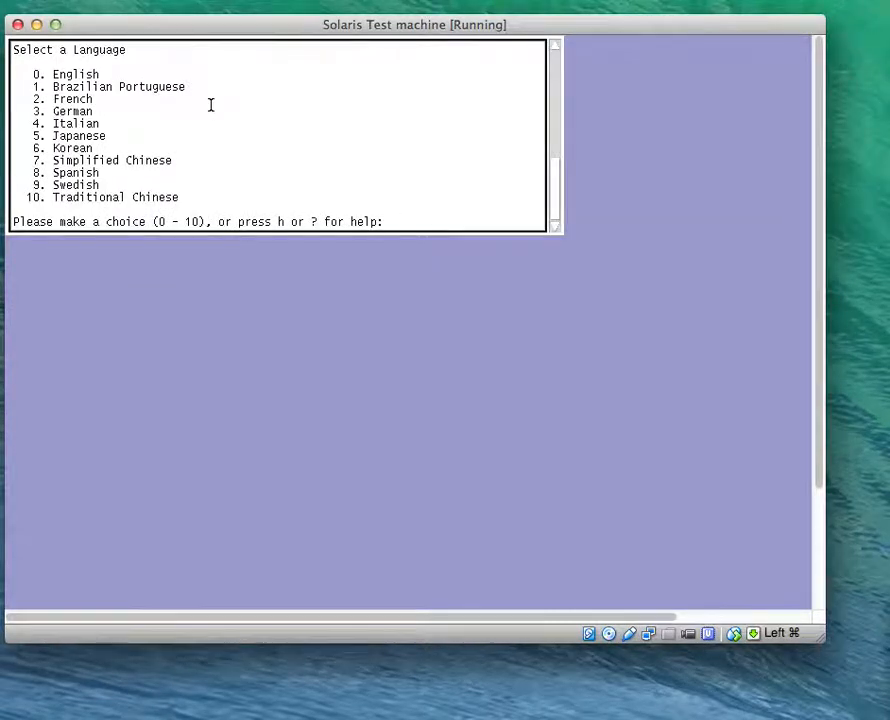
Choose English (0) as the installer language, reposition the installer window, and continue past its welcome screen
text(0)
key(Return)
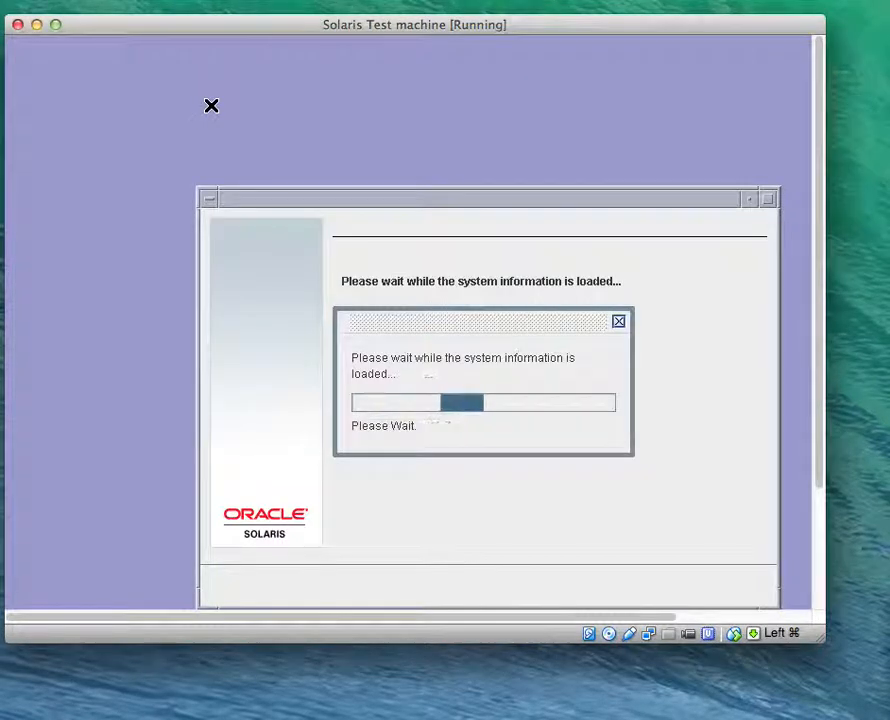
drag(424, 194, 350, 107)
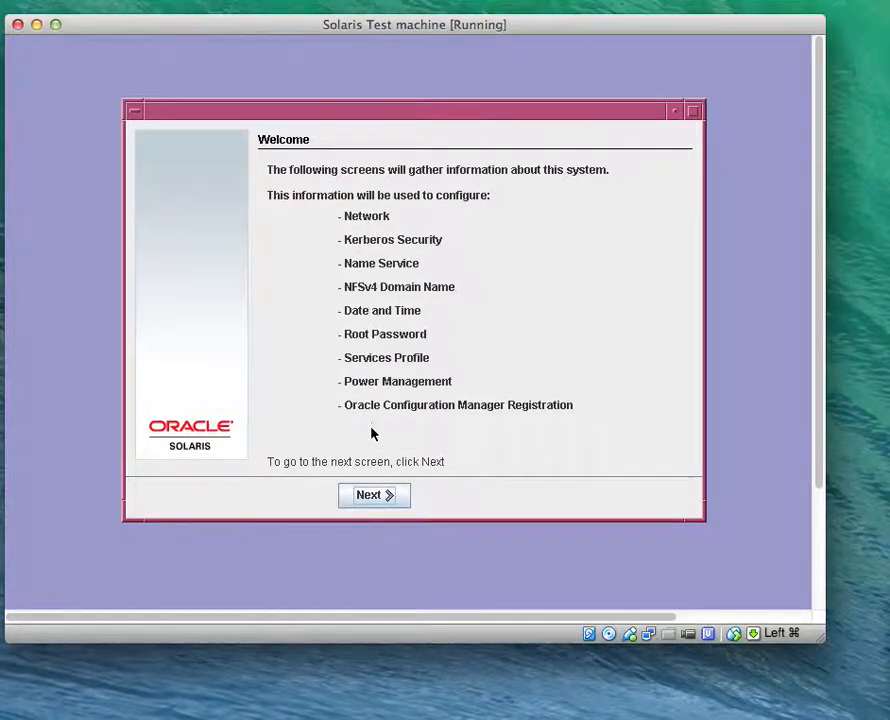
click(380, 500)
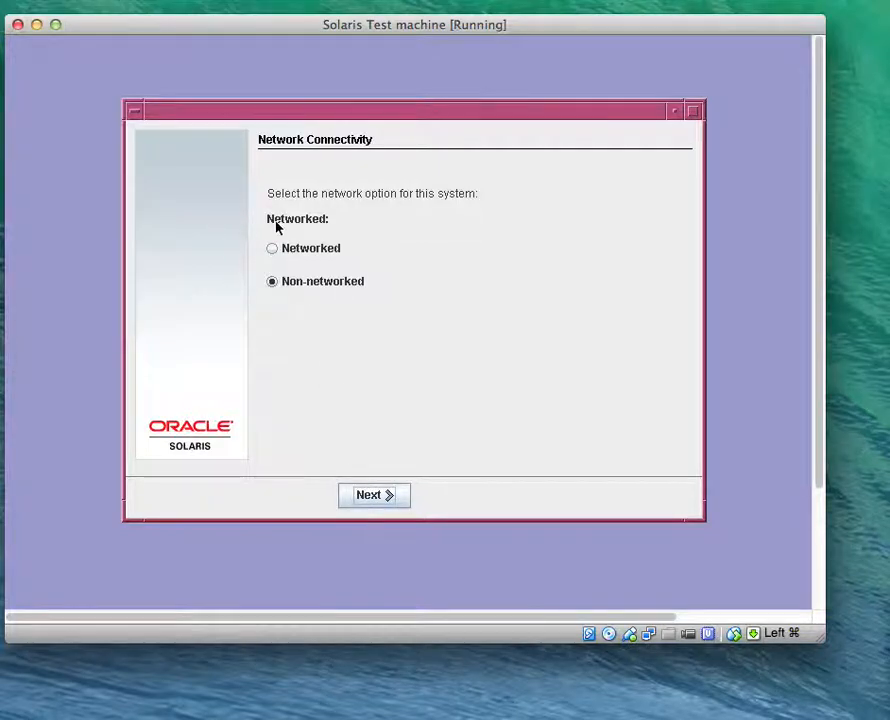
Configure the system as Networked and decline DHCP for the e1000g0 interface
click(272, 249)
click(364, 497)
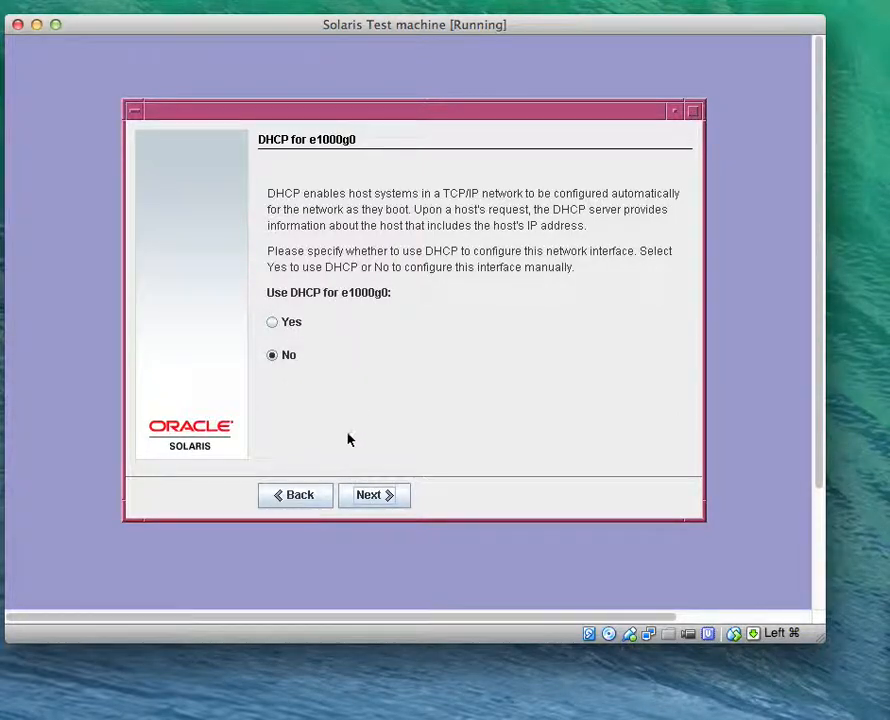
click(380, 501)
Set the host name for e1000g0 to machine4
click(304, 323)
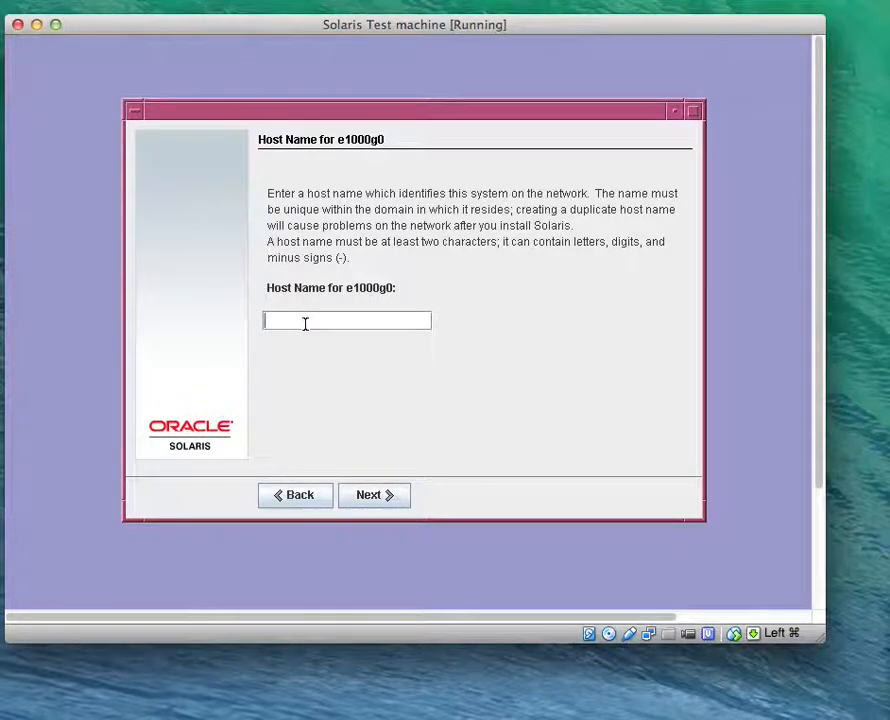
text(machine4)
click(391, 494)
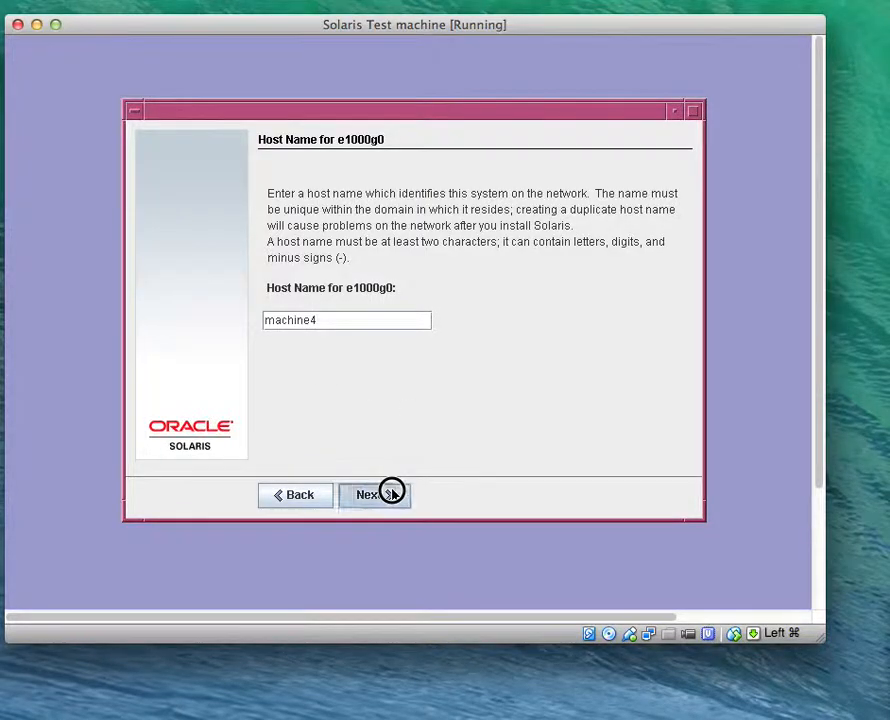
Set the e1000g0 IP address to 10.1.1.4 and accept the netmask 255.255.255.0
click(383, 321)
text(10.1.1.4)
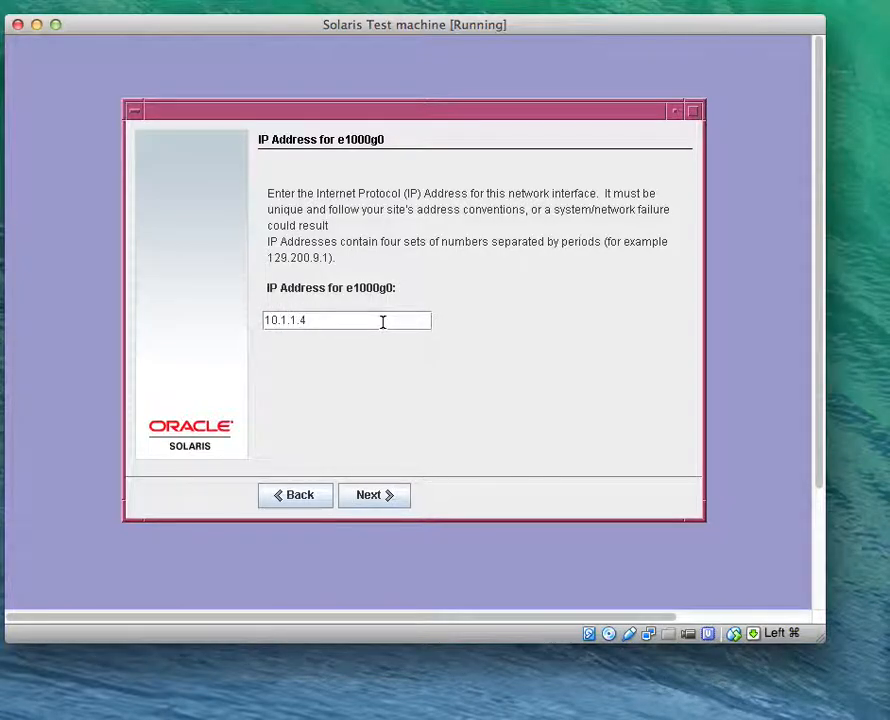
click(367, 496)
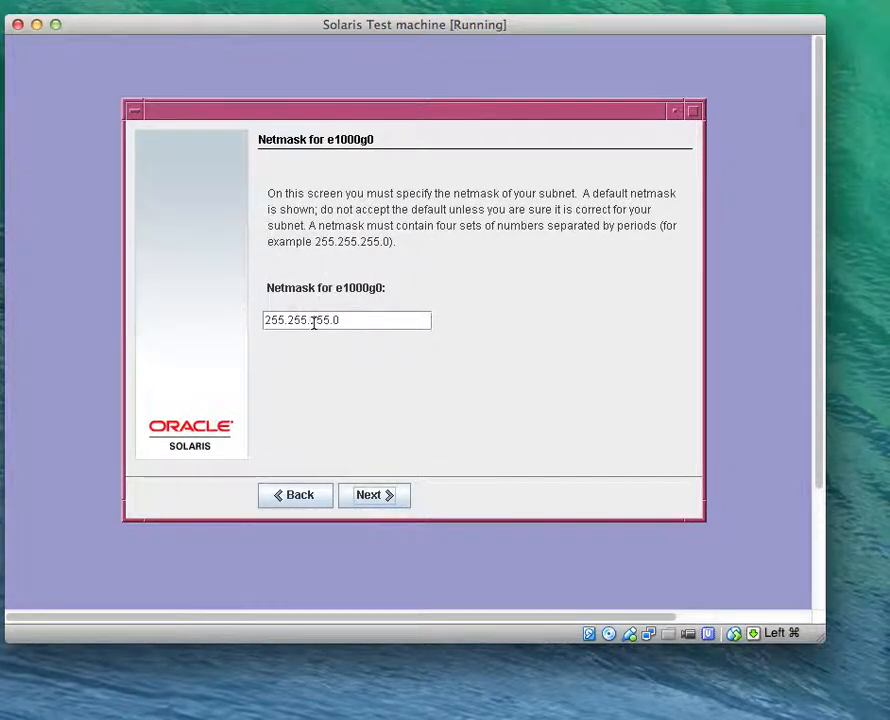
click(387, 499)
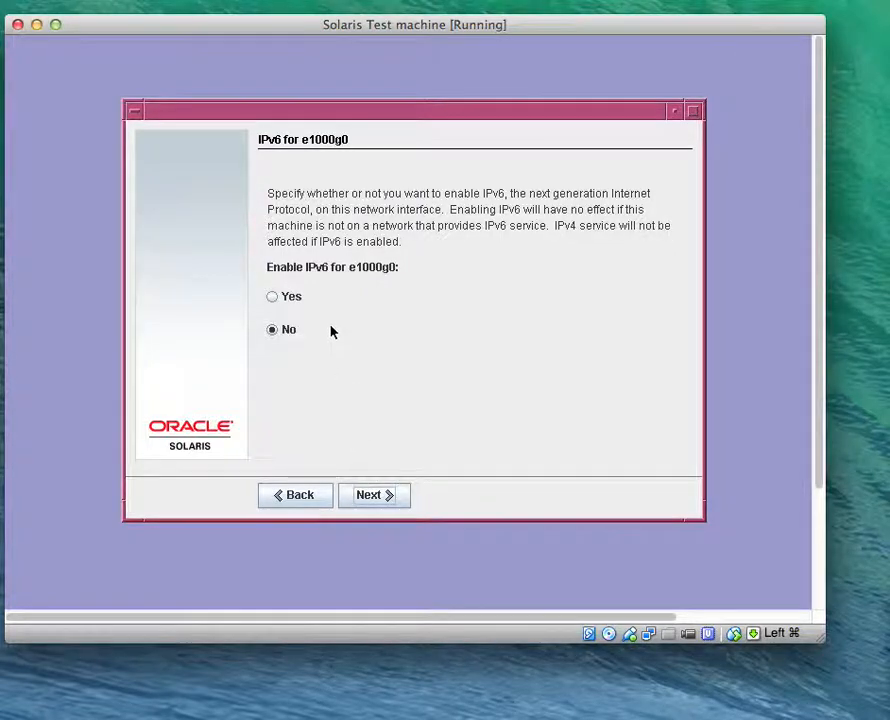
Leave IPv6 disabled for e1000g0 and set its default route to None
click(391, 501)
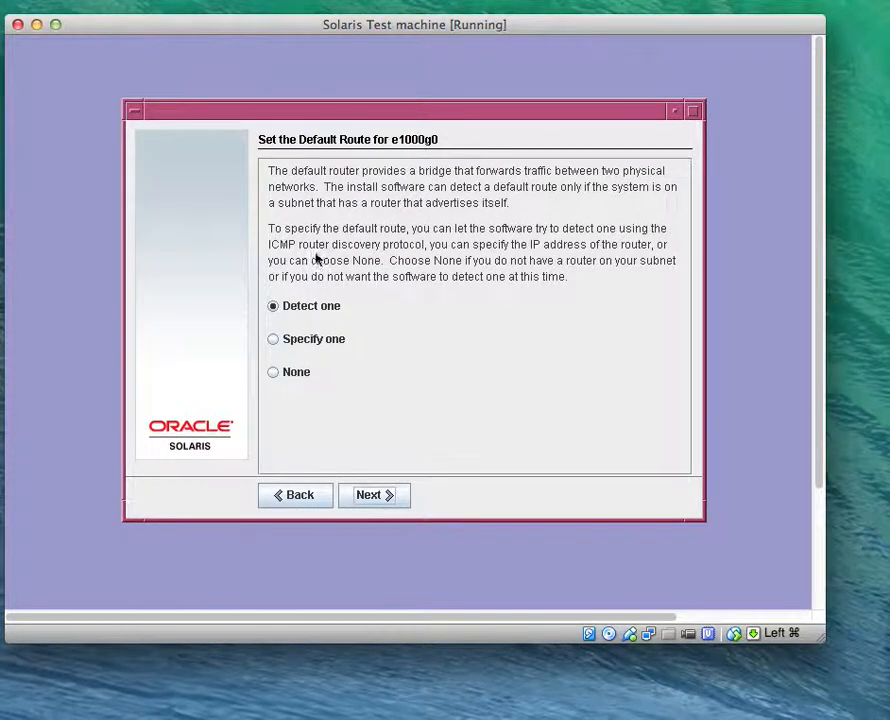
click(274, 371)
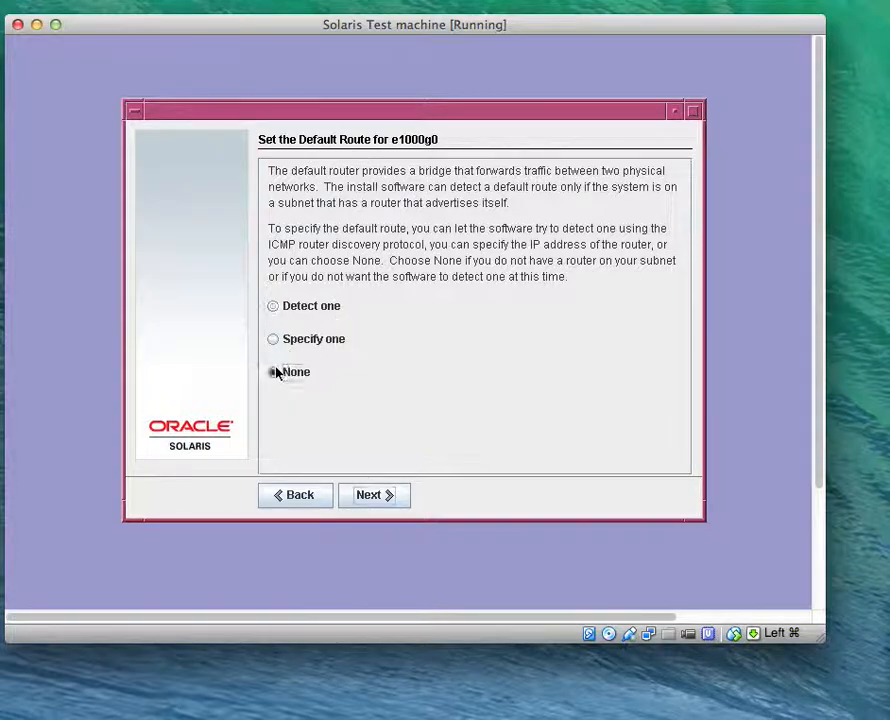
click(385, 496)
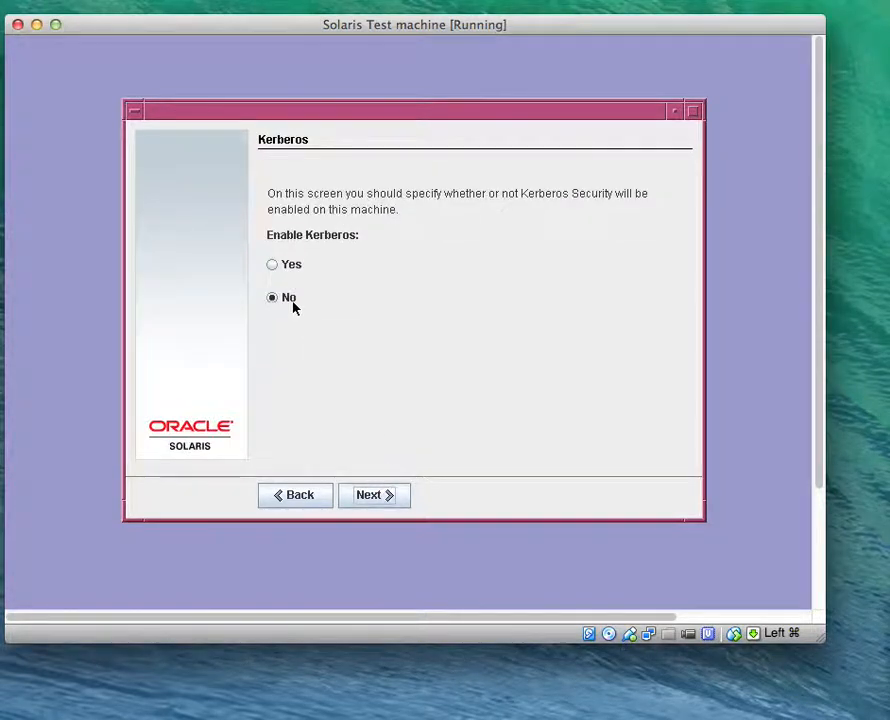
Leave Kerberos security disabled and choose None as the name service
click(374, 497)
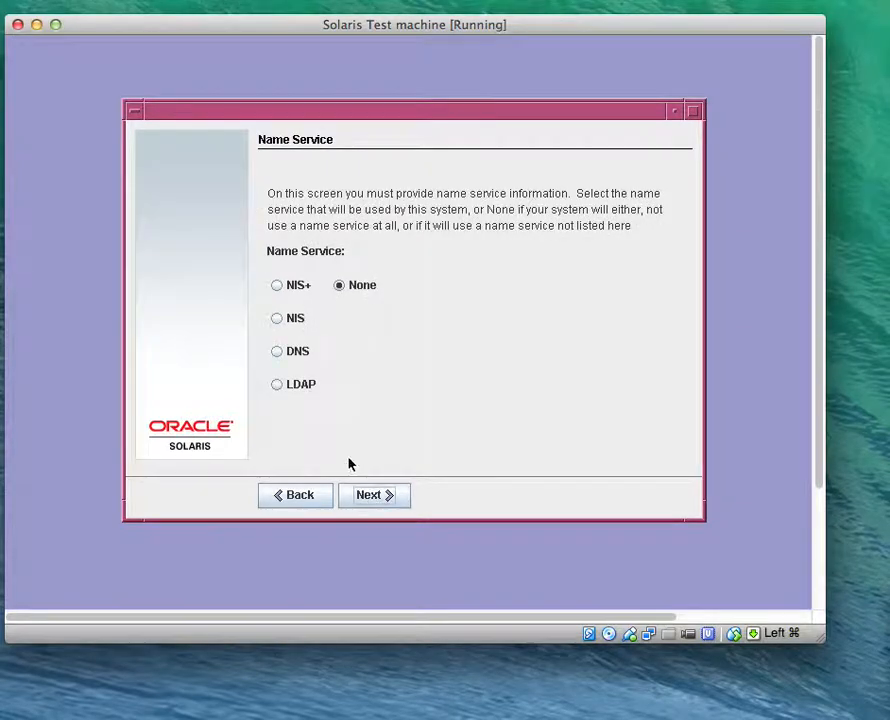
click(339, 287)
click(388, 504)
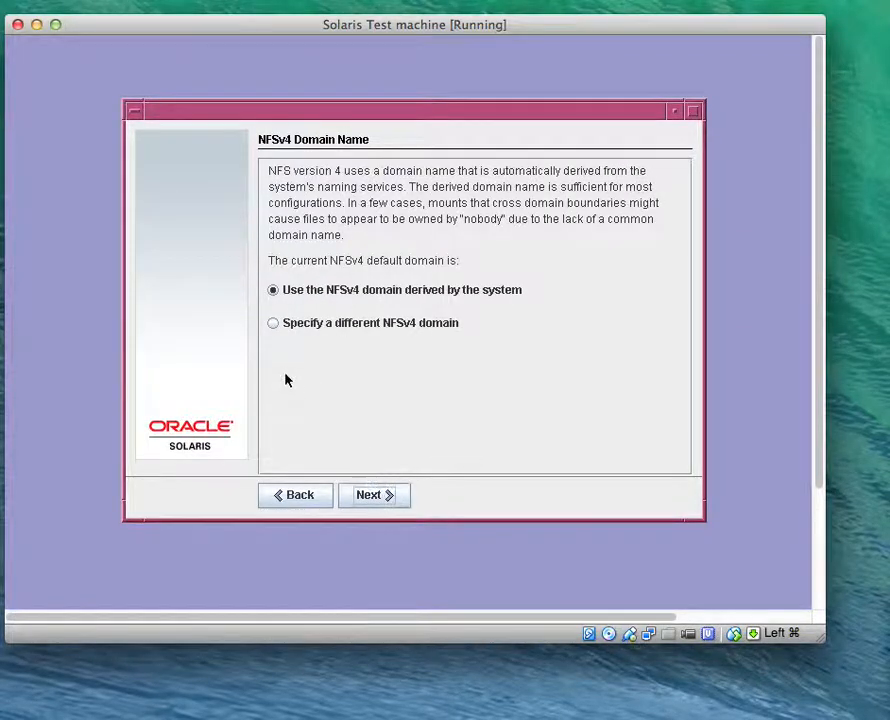
Accept the system-derived NFSv4 domain and set the time zone by region to Americas, United States, Pacific Time
click(375, 497)
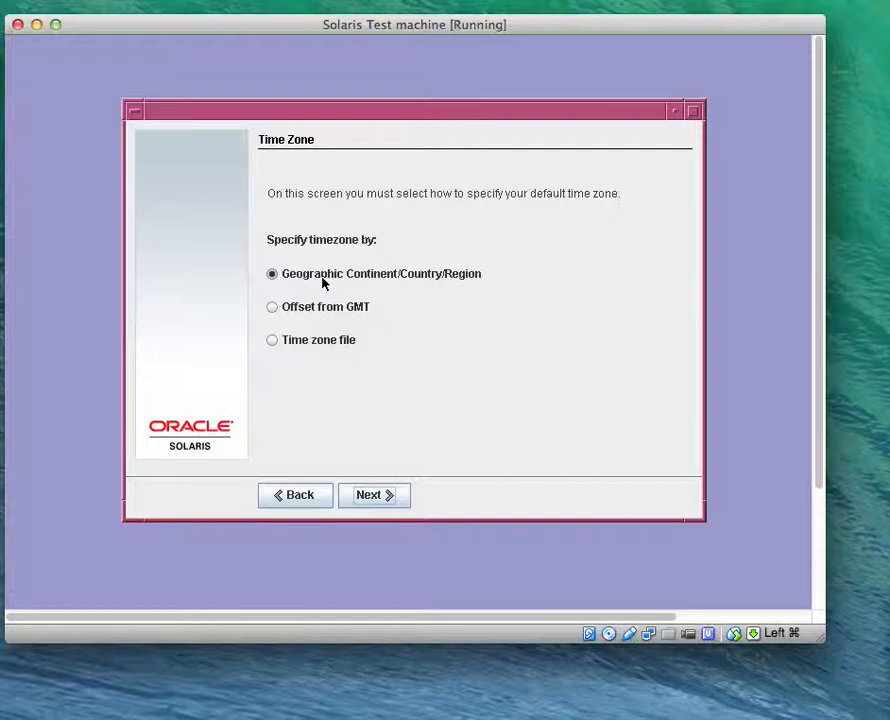
click(388, 500)
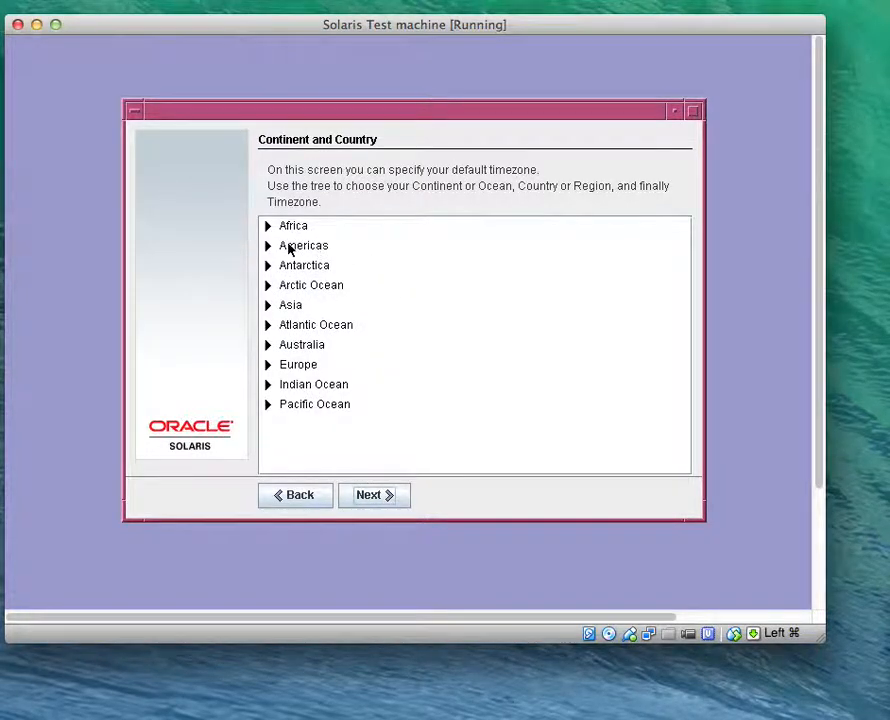
click(267, 249)
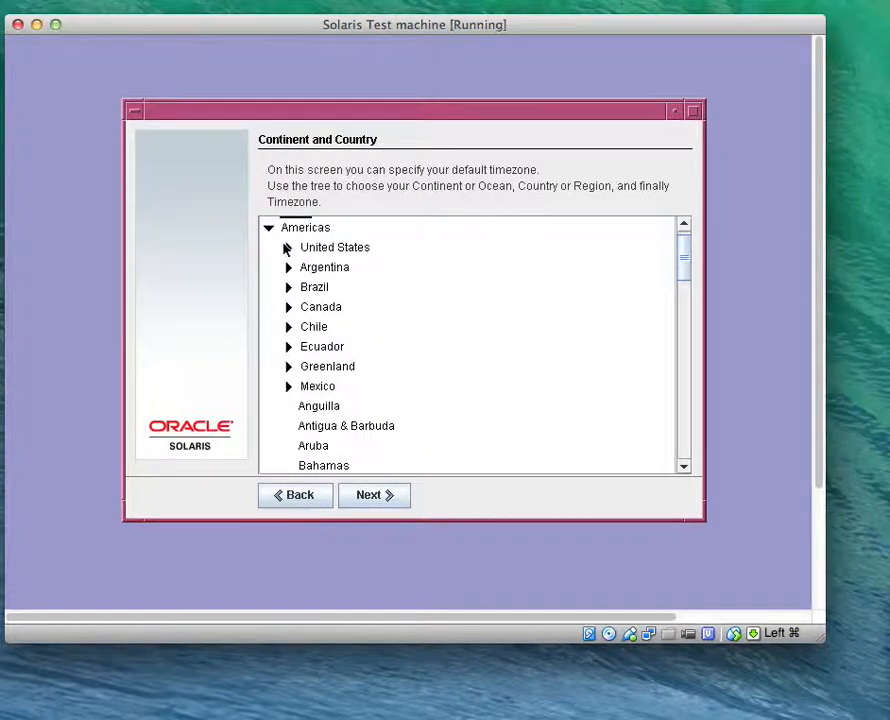
click(289, 249)
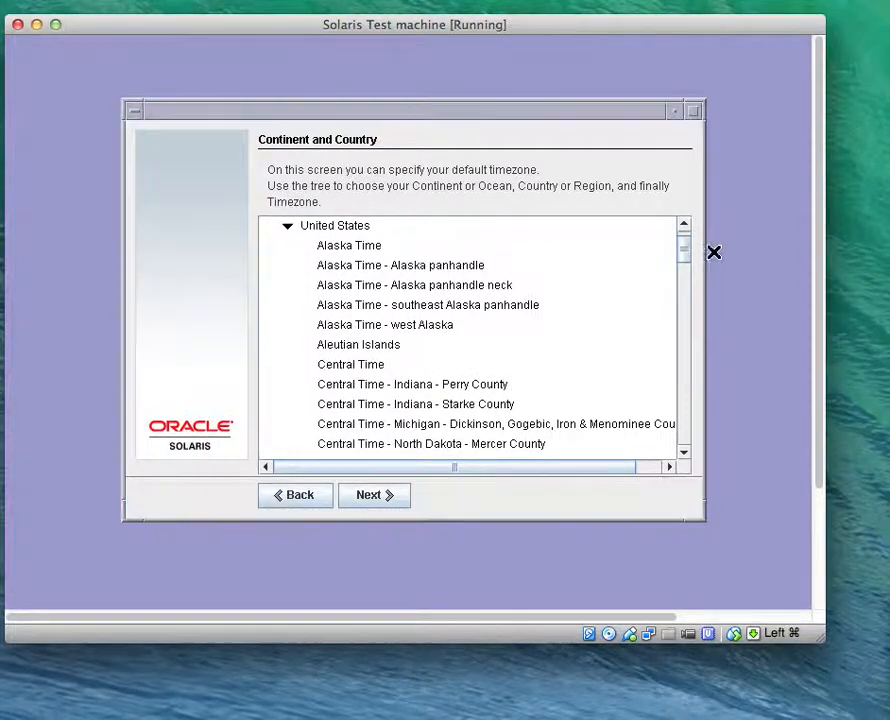
drag(689, 255, 578, 322)
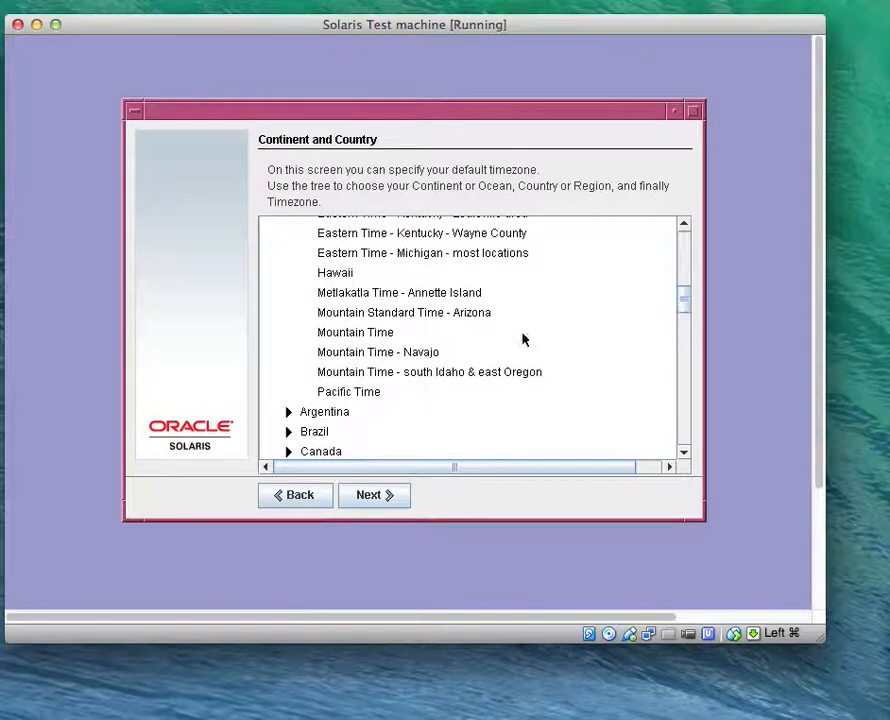
click(352, 392)
click(381, 499)
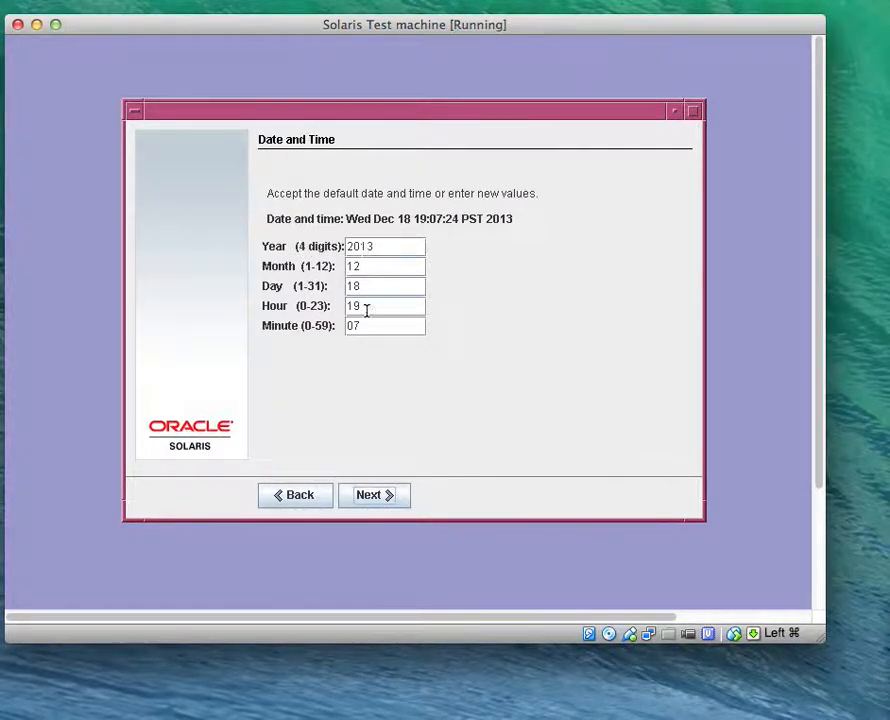
Accept the default date and time, and enter and confirm the root password
click(376, 494)
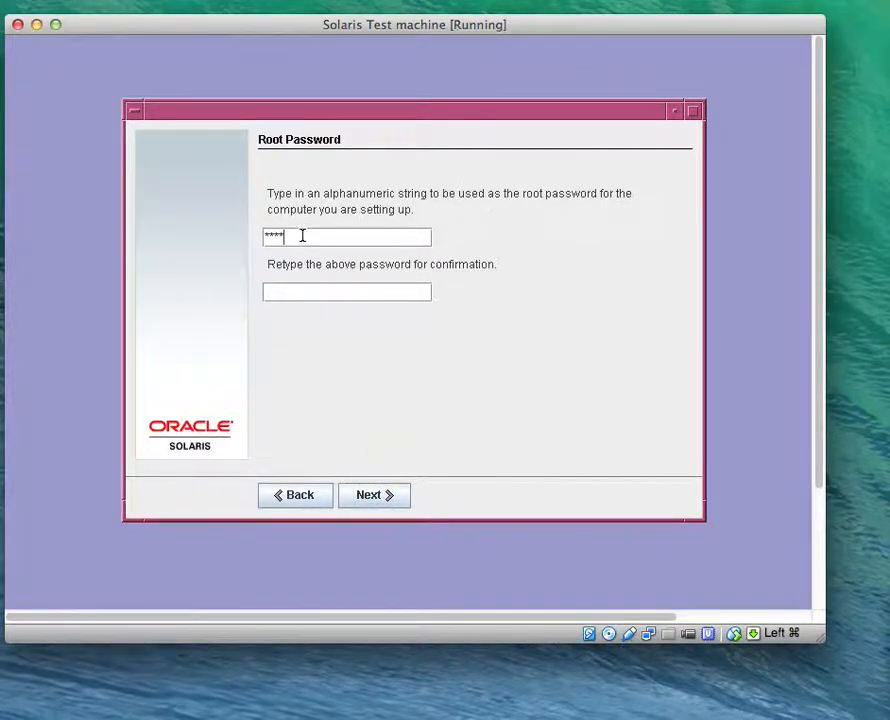
text(**)
click(398, 500)
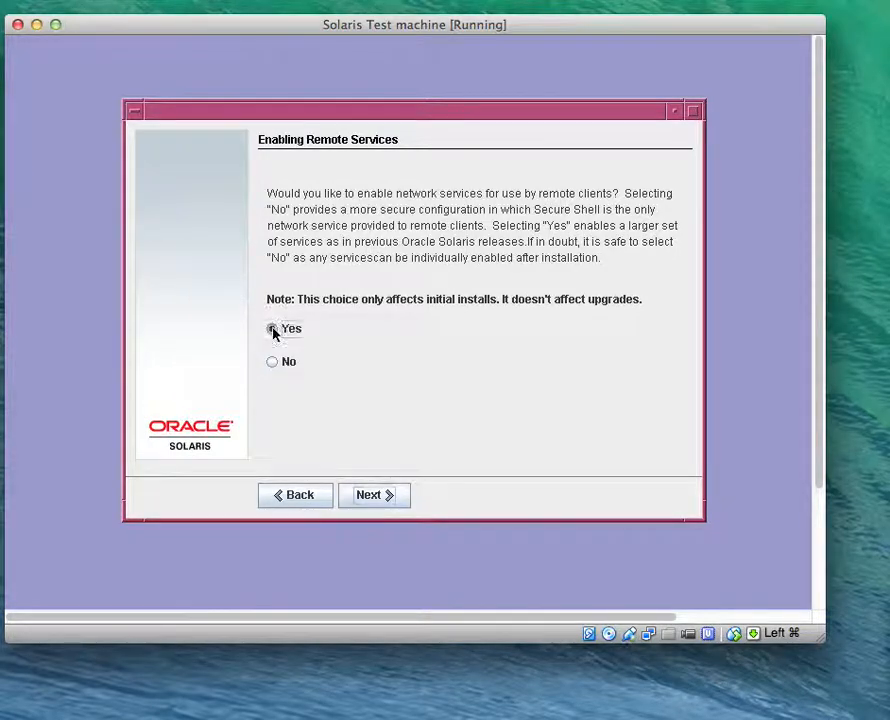
Enable remote services, opt out of My Oracle Support registration with blank proxy settings, and confirm the selection summary
click(368, 498)
click(274, 316)
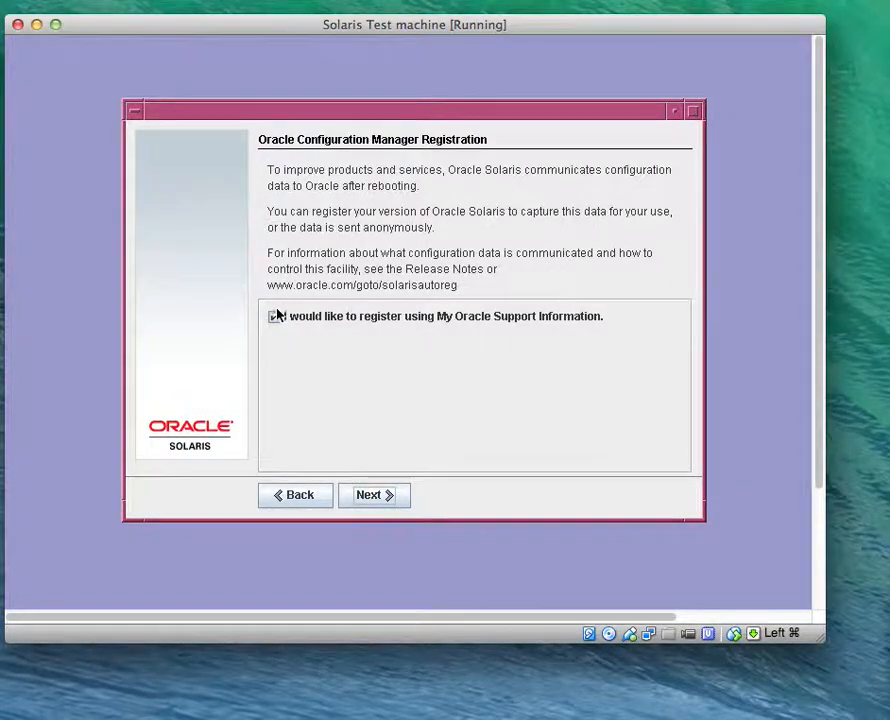
click(275, 317)
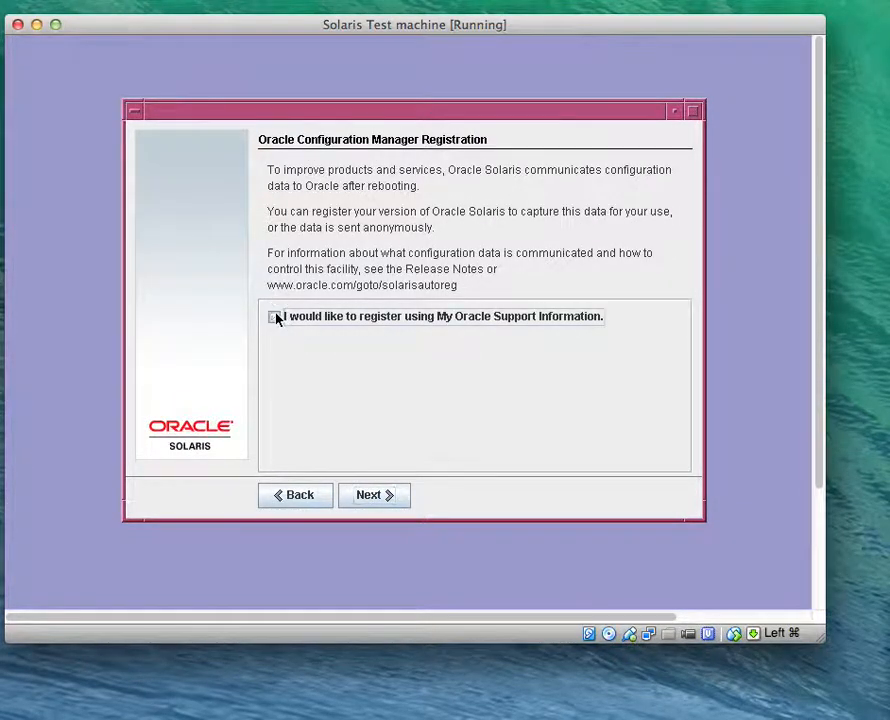
click(382, 497)
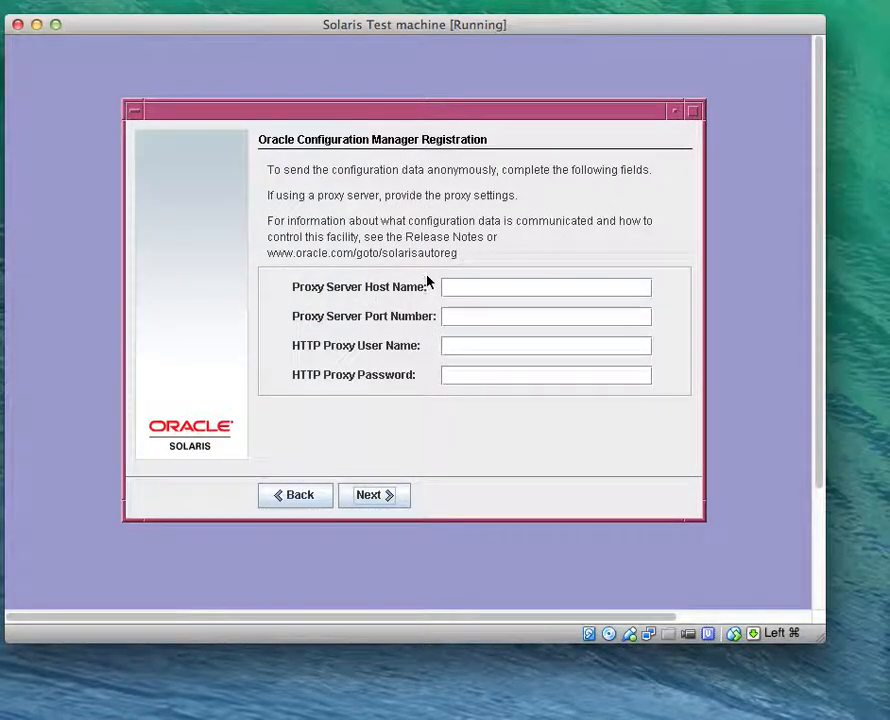
click(390, 494)
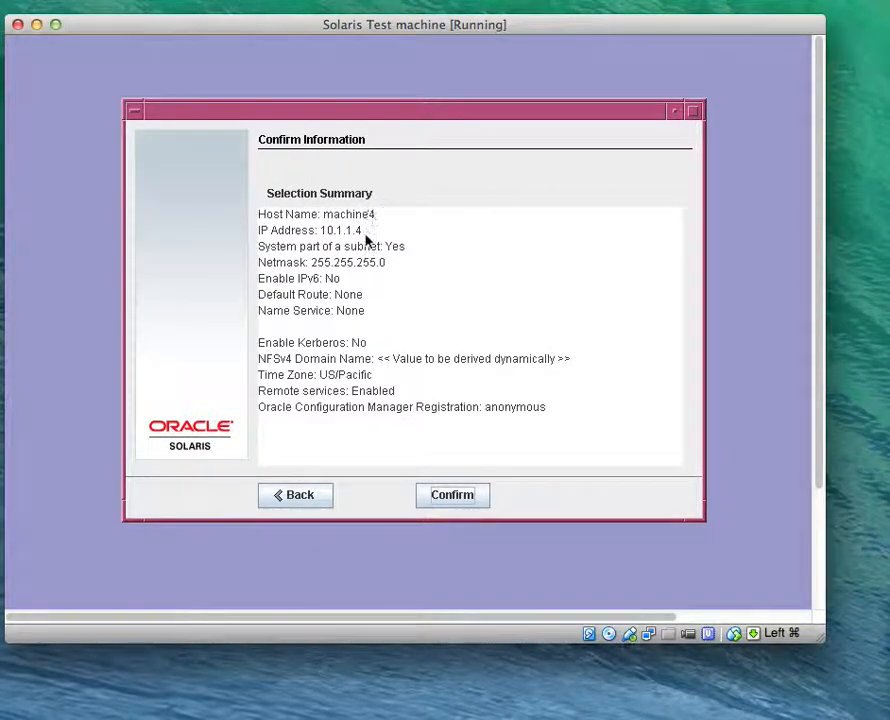
click(472, 497)
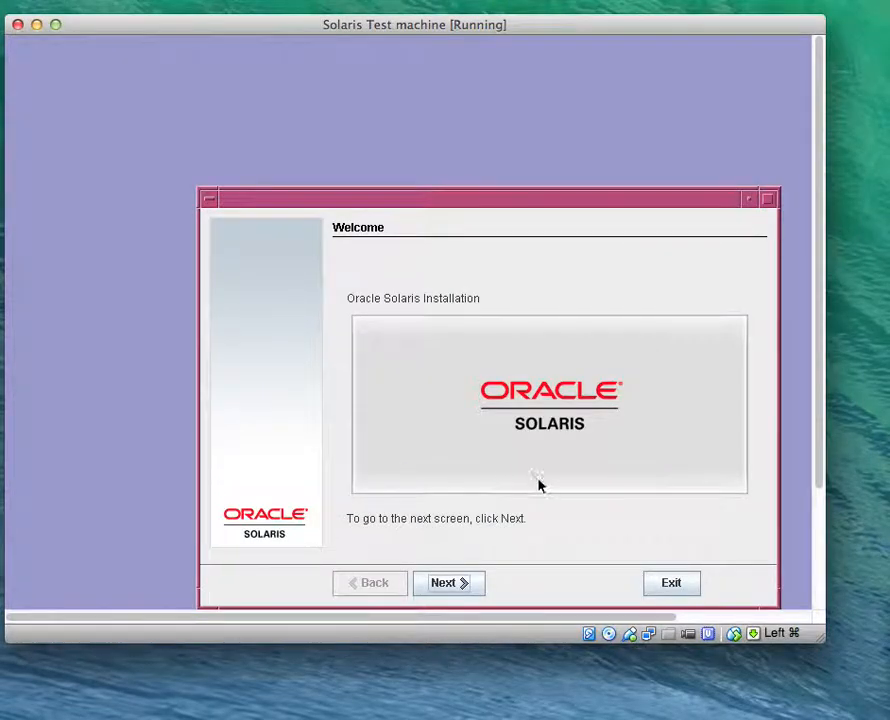
Keep automatic reboot and automatic CD/DVD ejection set to Yes, and use CD/DVD as the installation media
click(455, 581)
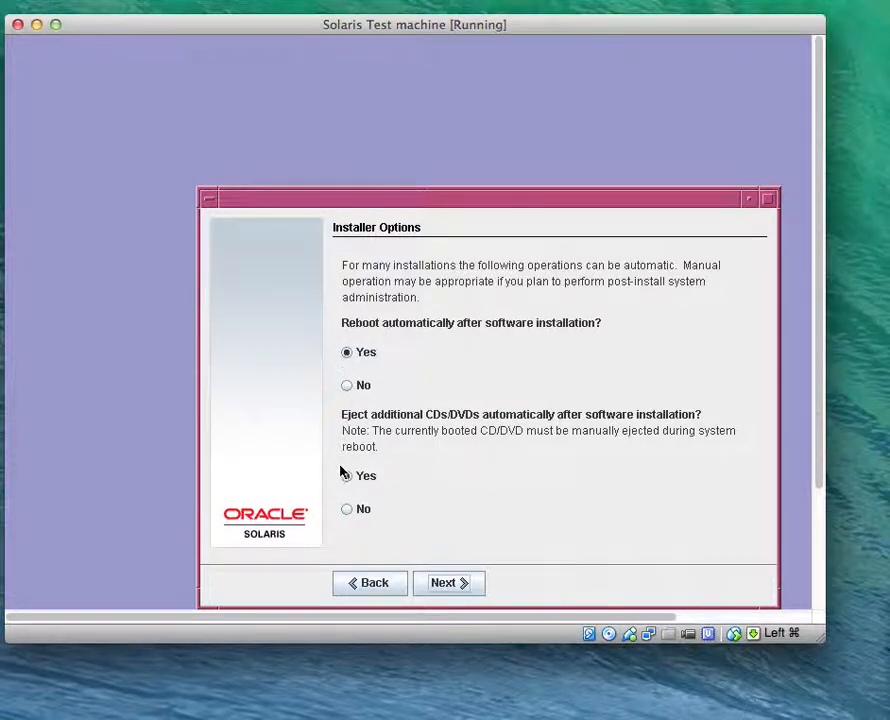
click(463, 582)
click(459, 330)
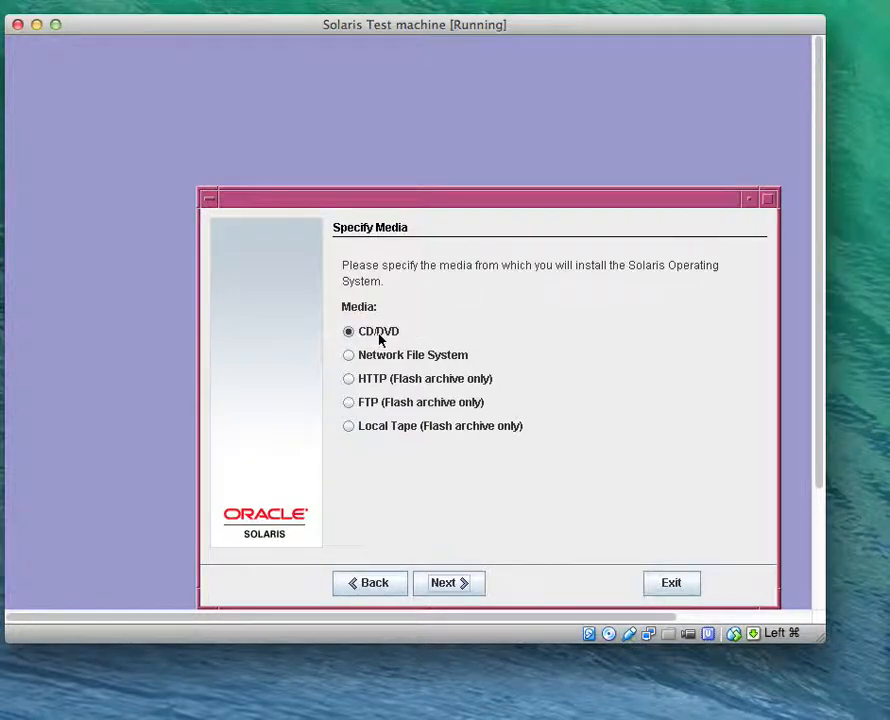
click(450, 586)
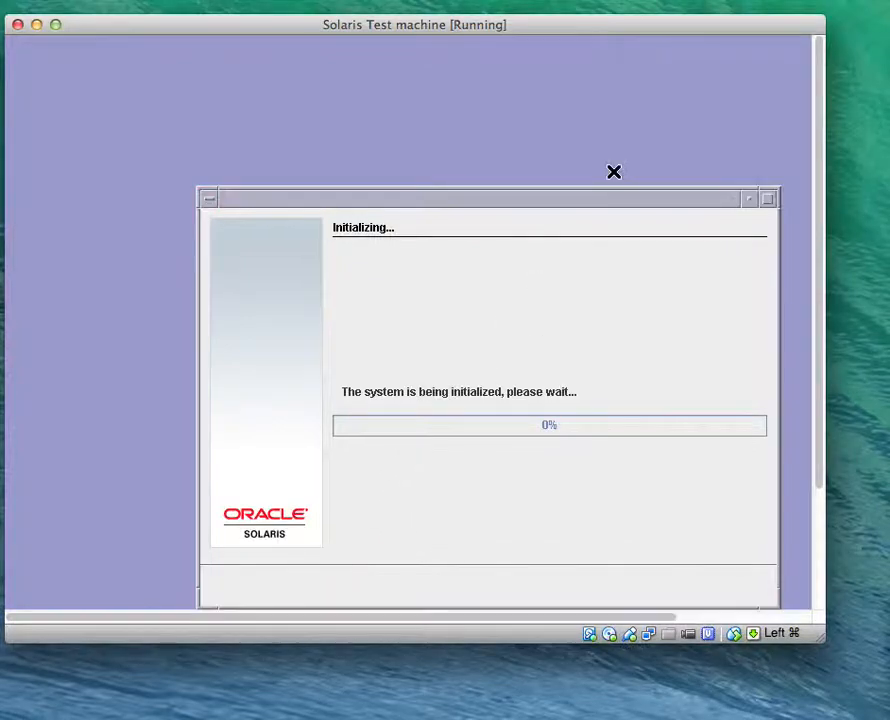
Reposition the Solaris 10 installer window and accept the license agreement
drag(546, 199, 519, 131)
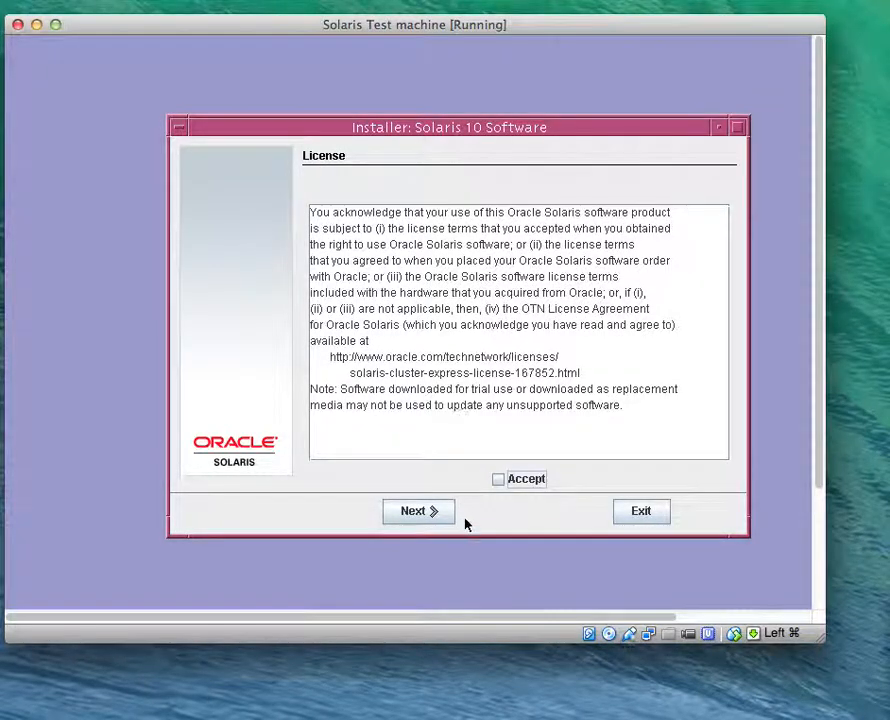
click(500, 481)
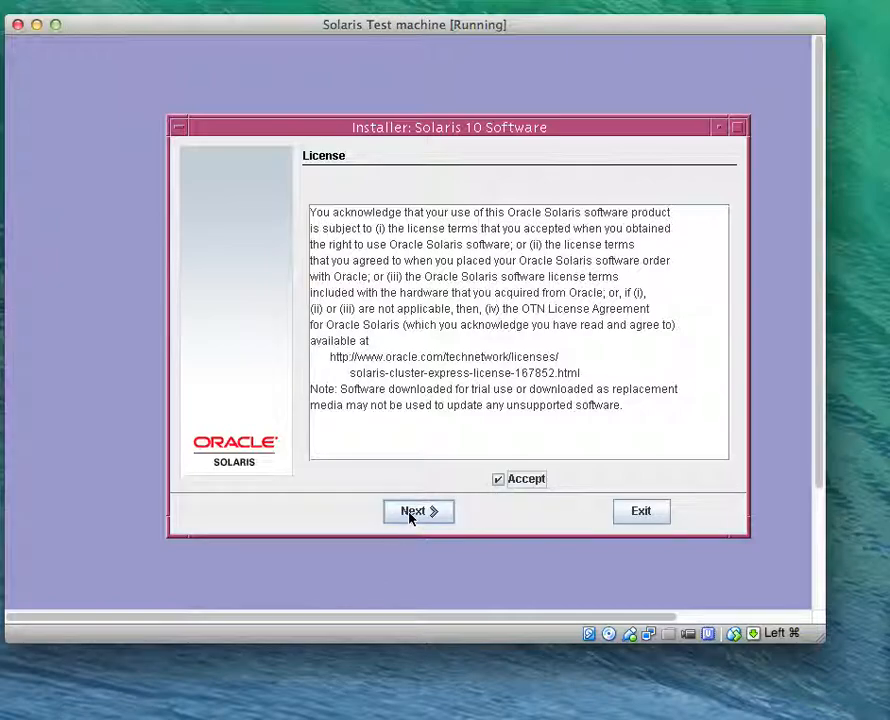
click(411, 515)
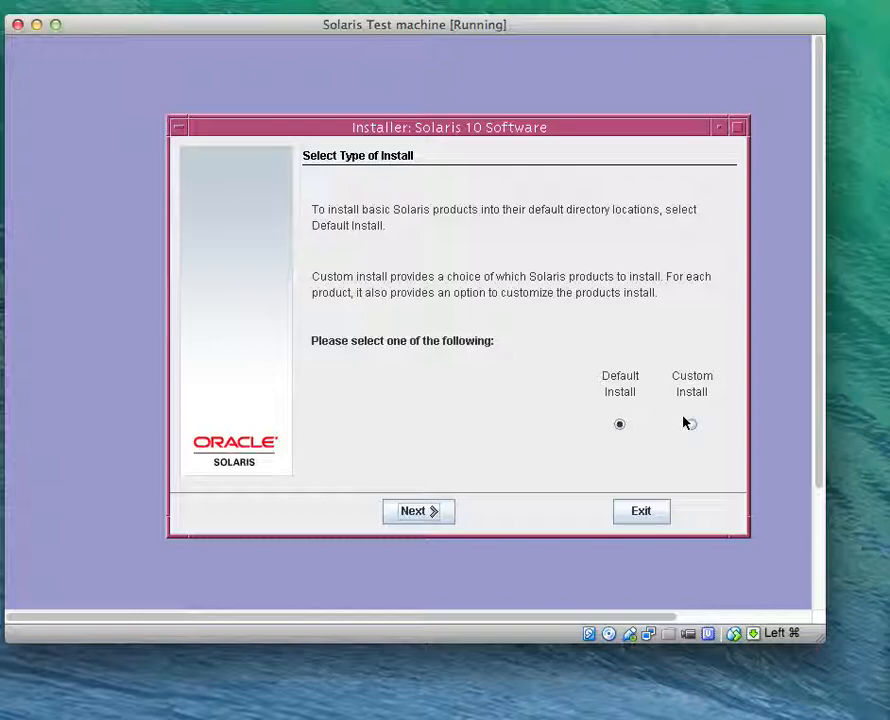
Choose Default Install and start installing the listed Solaris 10 software
click(407, 512)
click(437, 510)
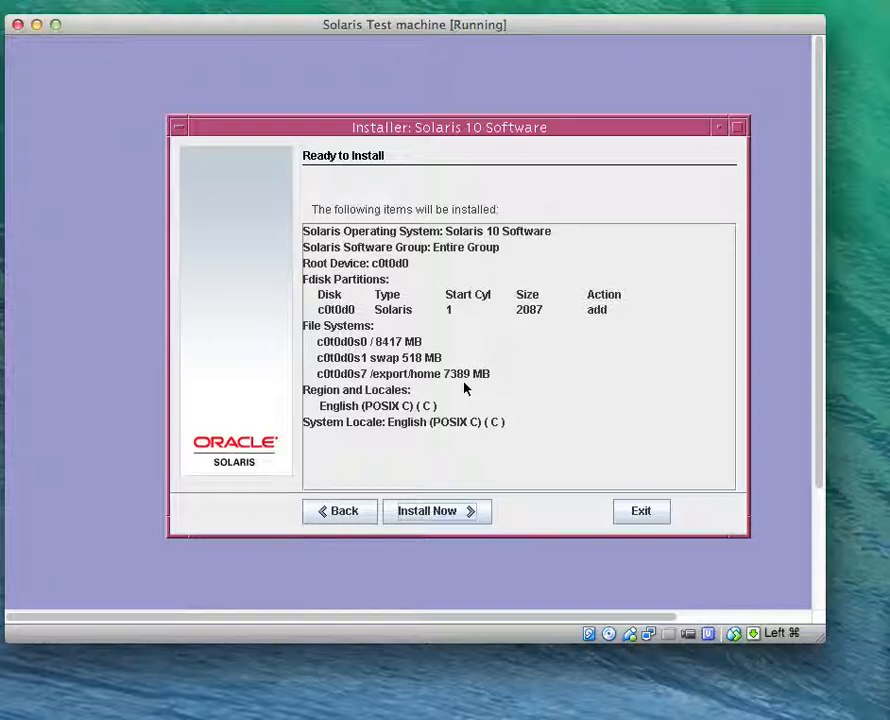
click(468, 507)
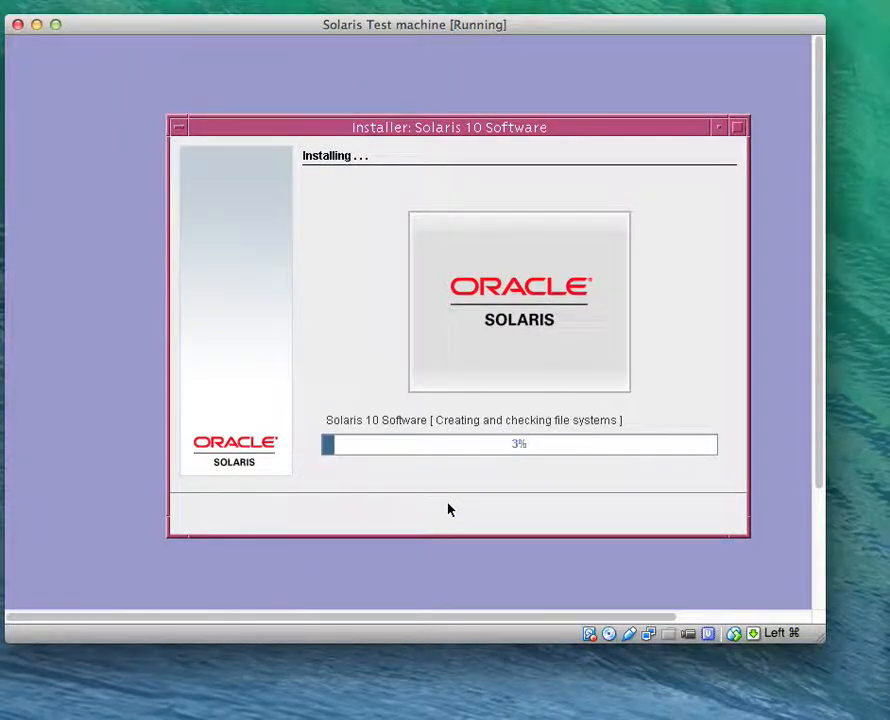
drag(581, 134, 533, 123)
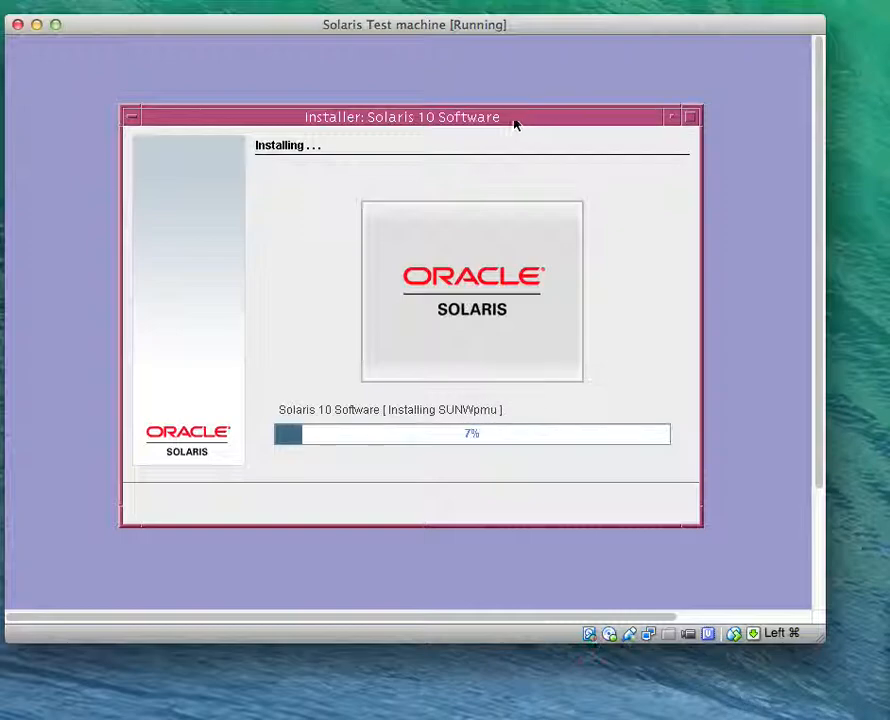
drag(512, 119, 525, 104)
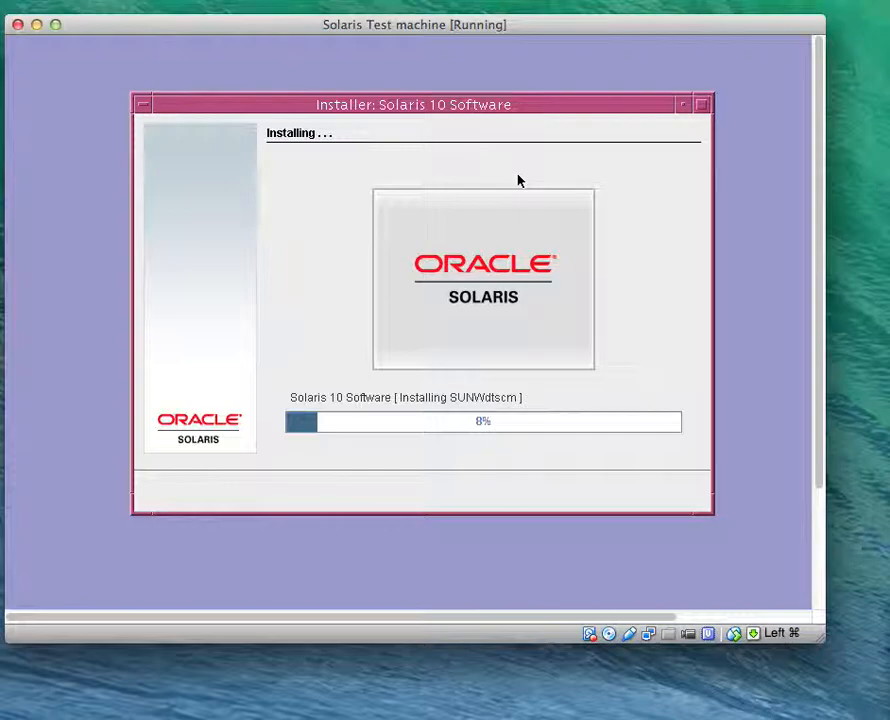
drag(497, 101, 484, 103)
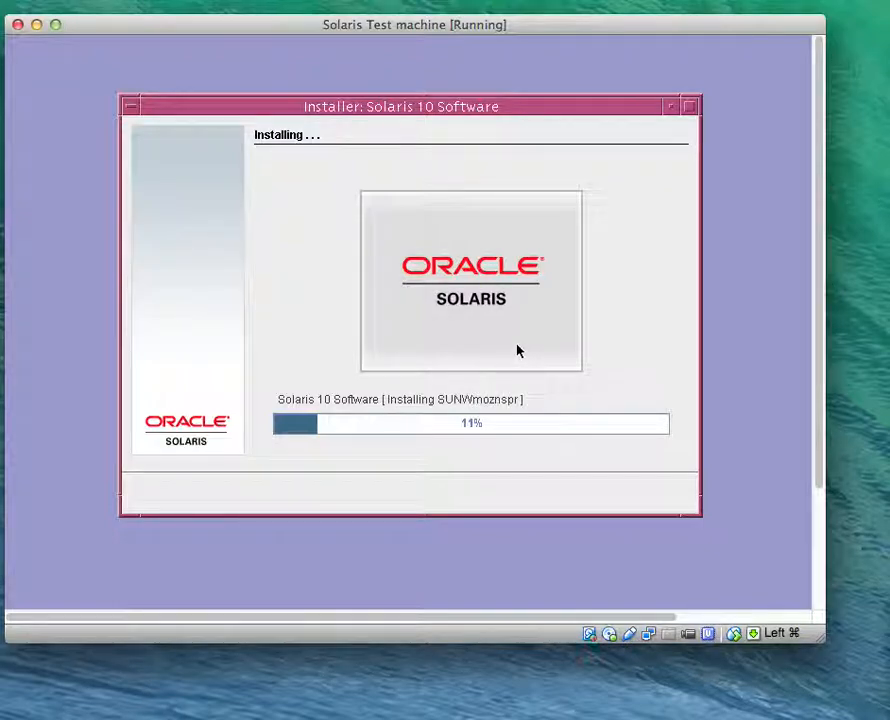
drag(469, 106, 467, 94)
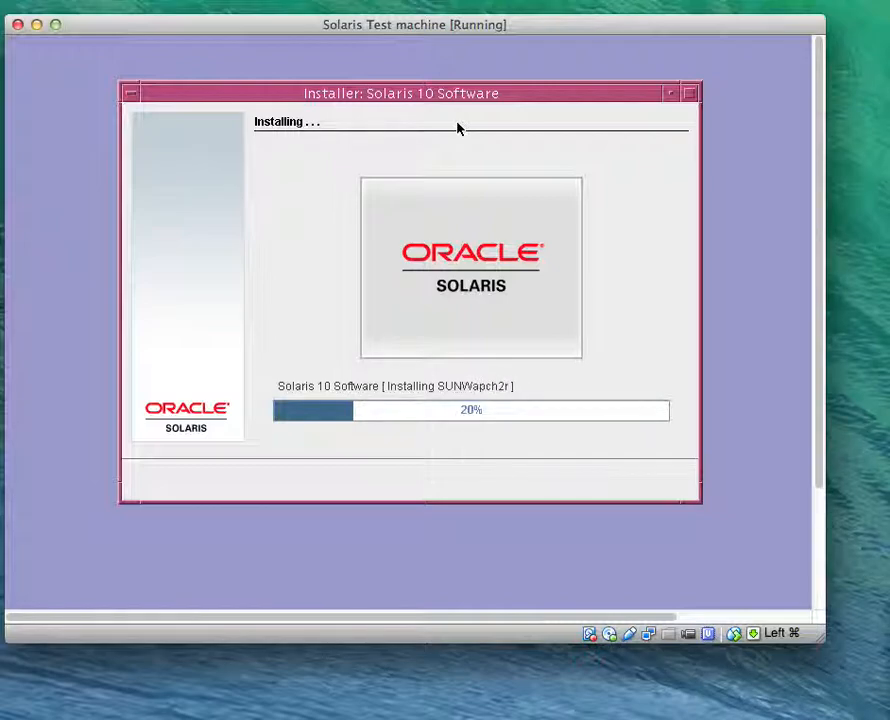
drag(524, 97, 537, 104)
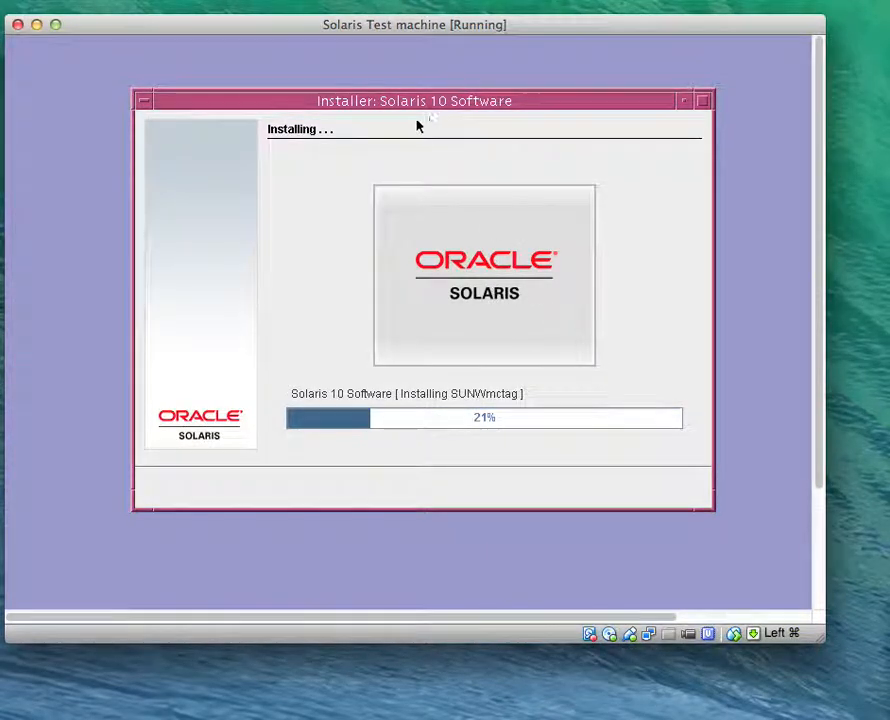
drag(288, 26, 338, 32)
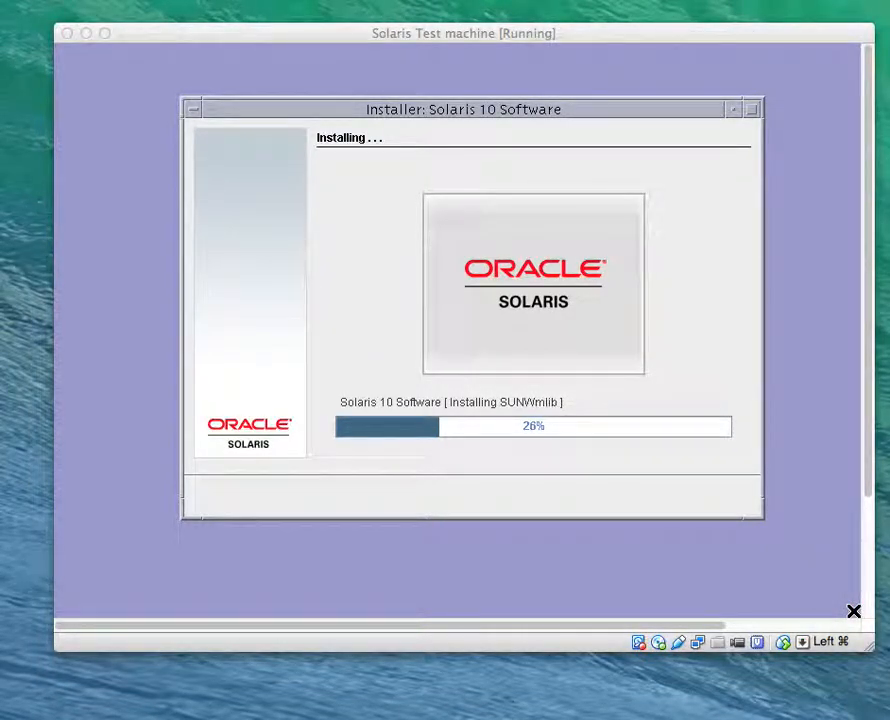
Switch to VirtualBox Manager, start the Solaris 10 virtual machine, and boot the Oracle Solaris 10 1/13 entry
key(super+Tab)
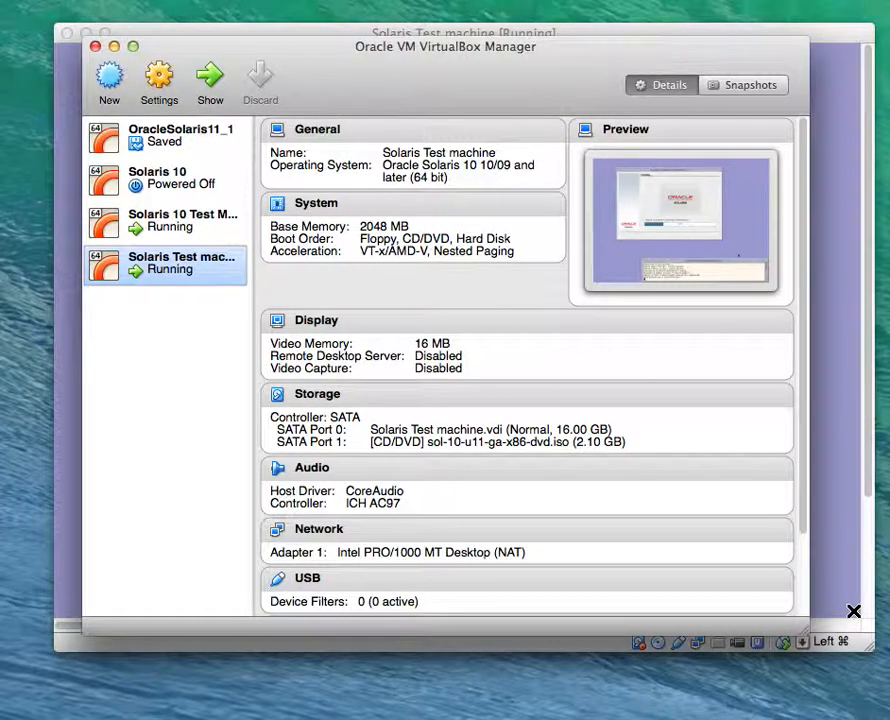
click(166, 187)
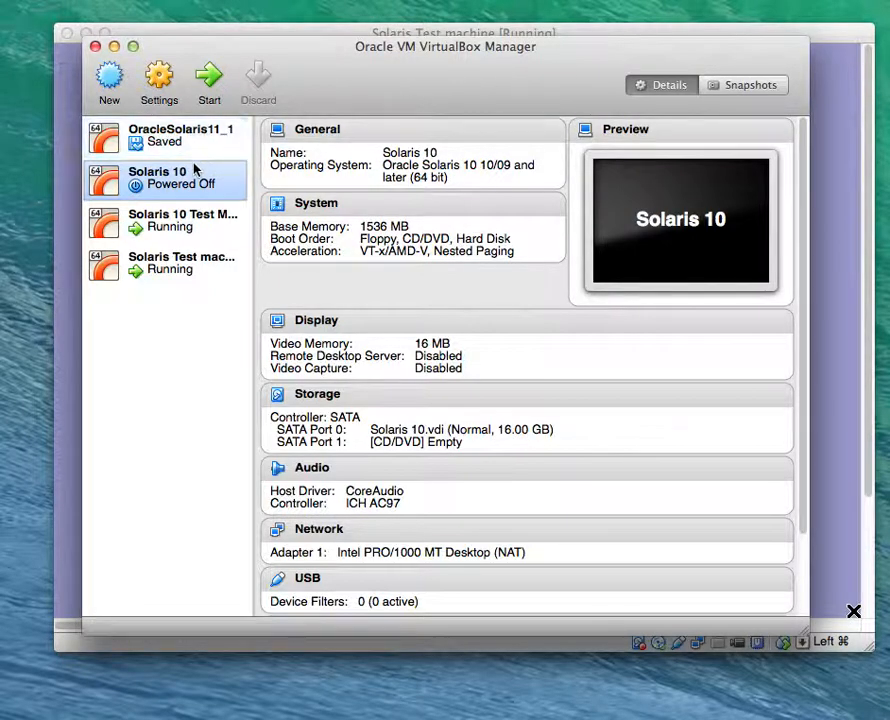
click(209, 78)
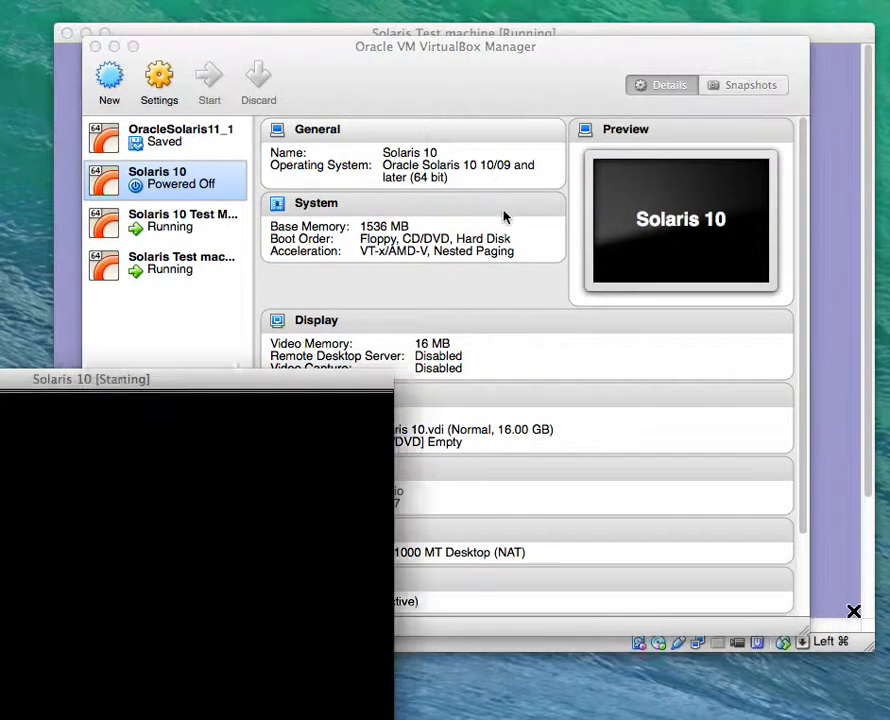
drag(20, 378, 368, 129)
drag(378, 226, 393, 130)
click(744, 168)
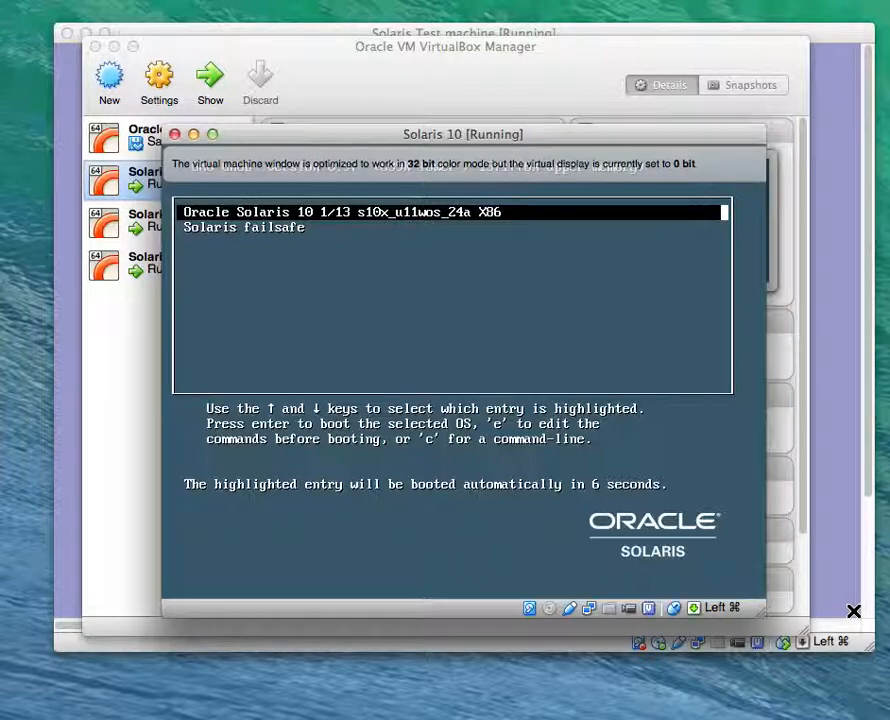
key(Return)
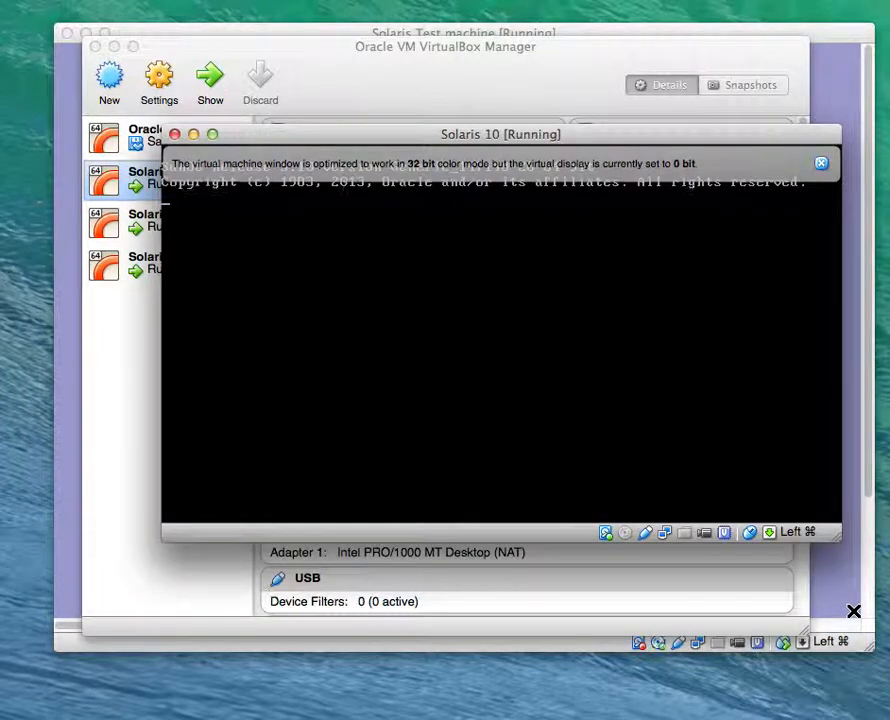
Dismiss the mouse integration and color mode notices, and reposition and shrink the Solaris 10 machine's window to fit the screen
click(820, 162)
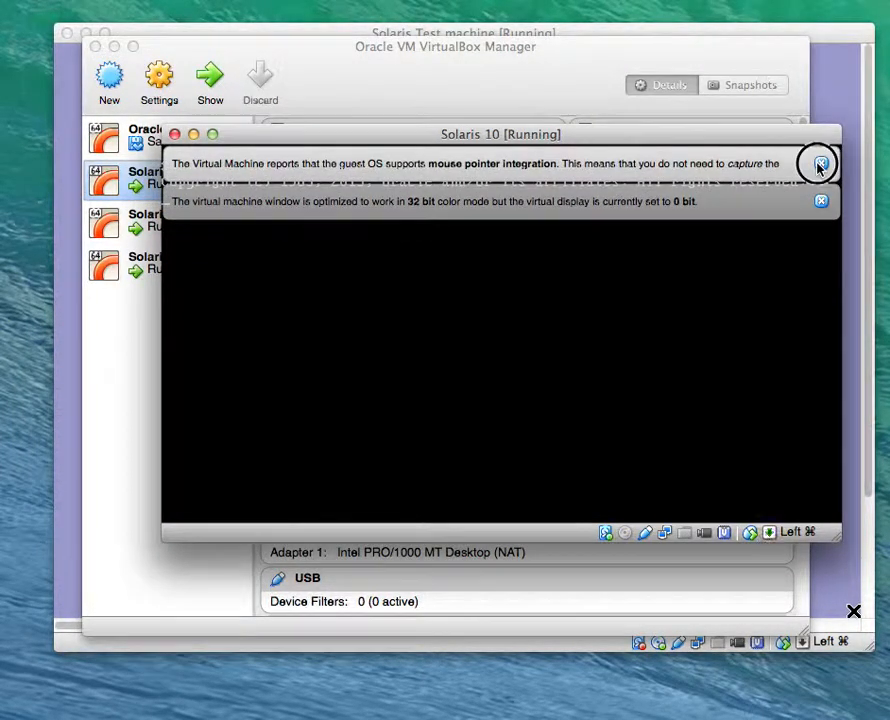
click(820, 162)
drag(524, 140, 474, 136)
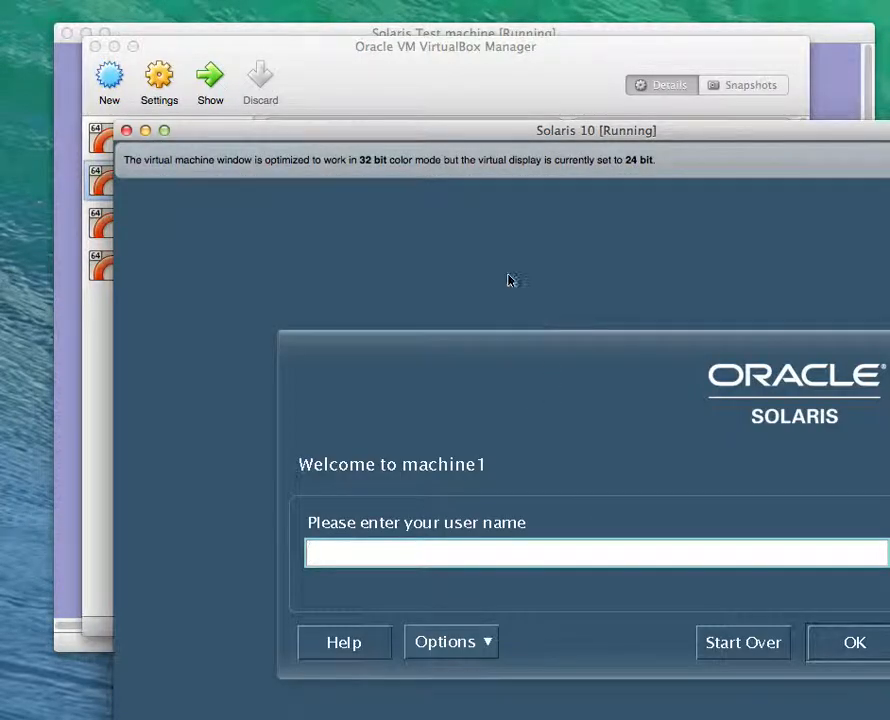
drag(491, 129, 424, 16)
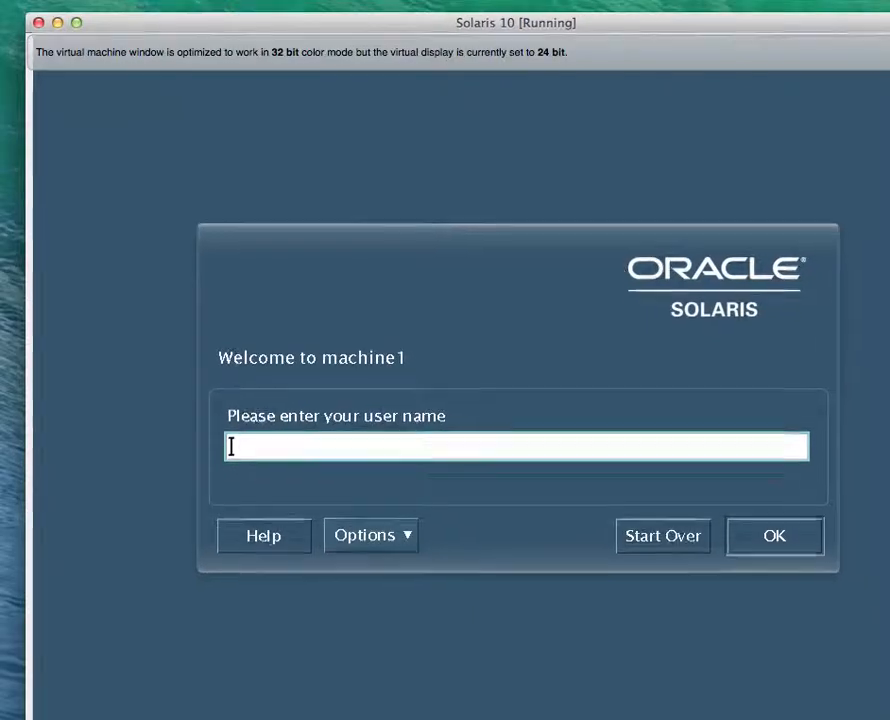
drag(525, 22, 486, 19)
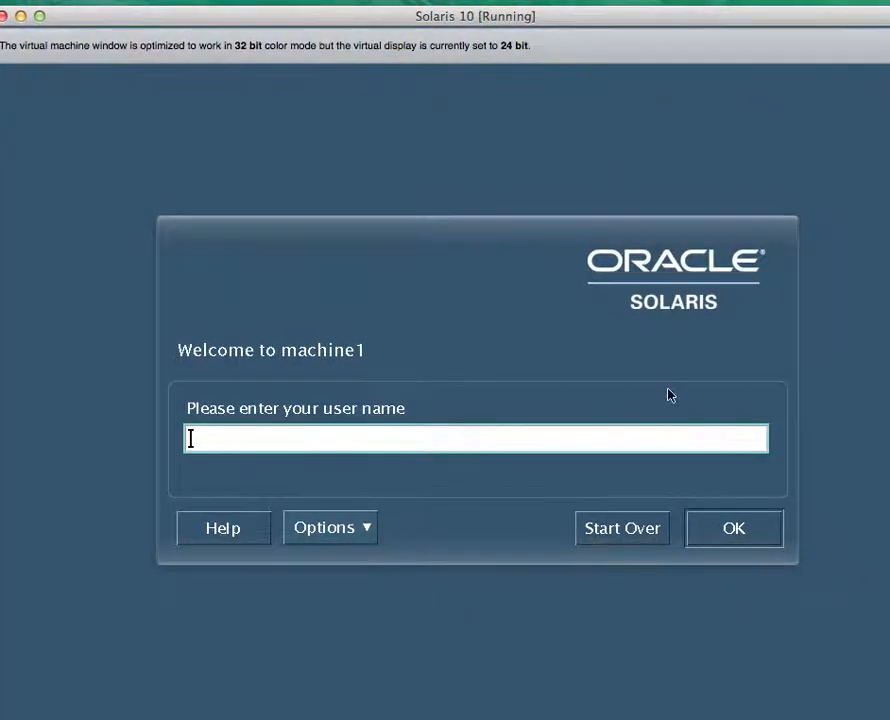
drag(884, 712, 877, 697)
drag(354, 26, 361, 20)
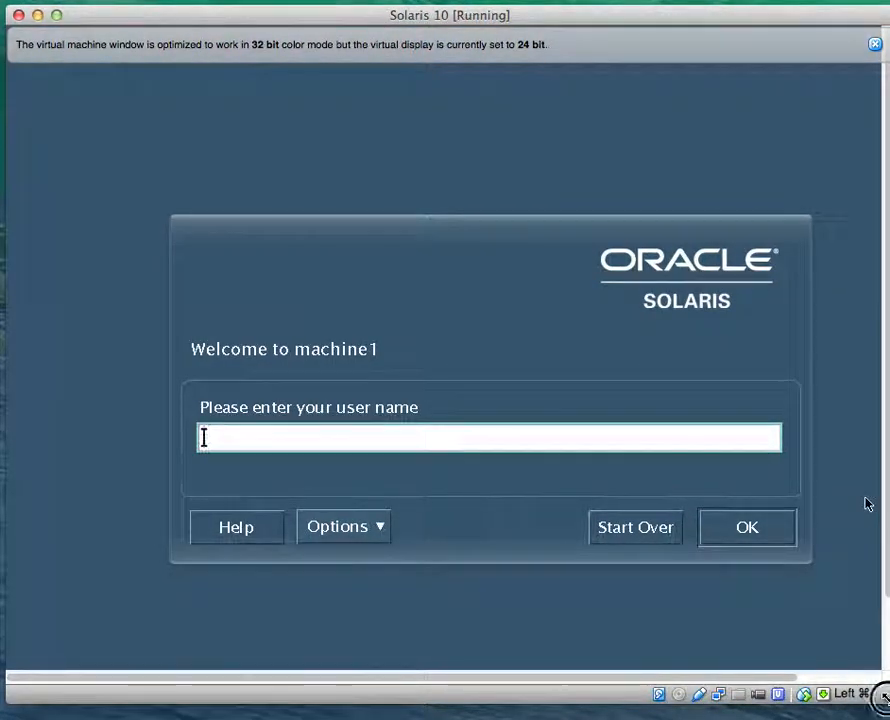
drag(884, 705, 858, 704)
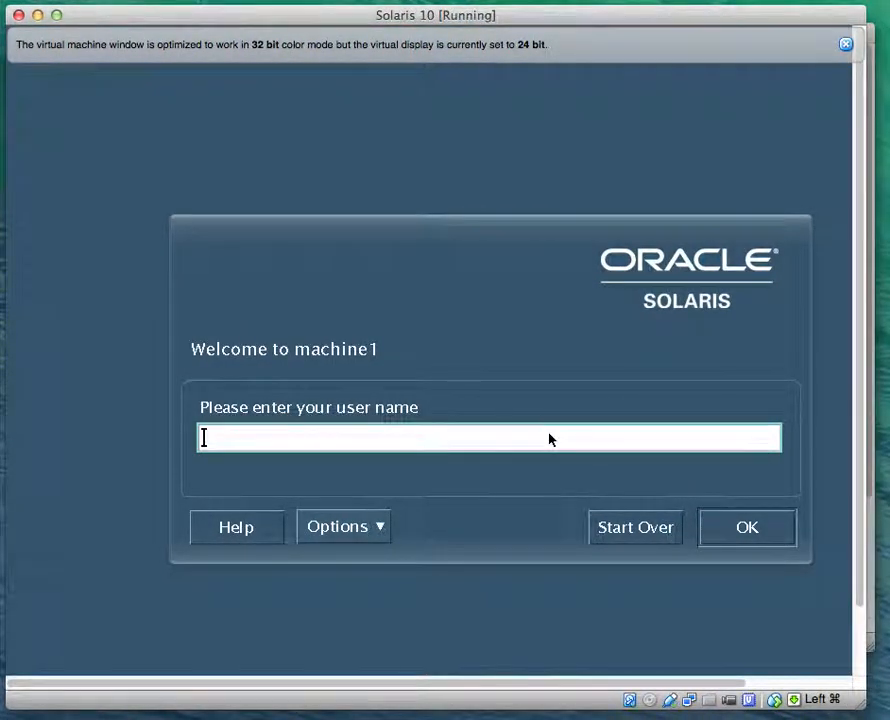
Log in to the Solaris 10 desktop as root with the account password and dismiss the color mode notice
text(roo)
key(Return)
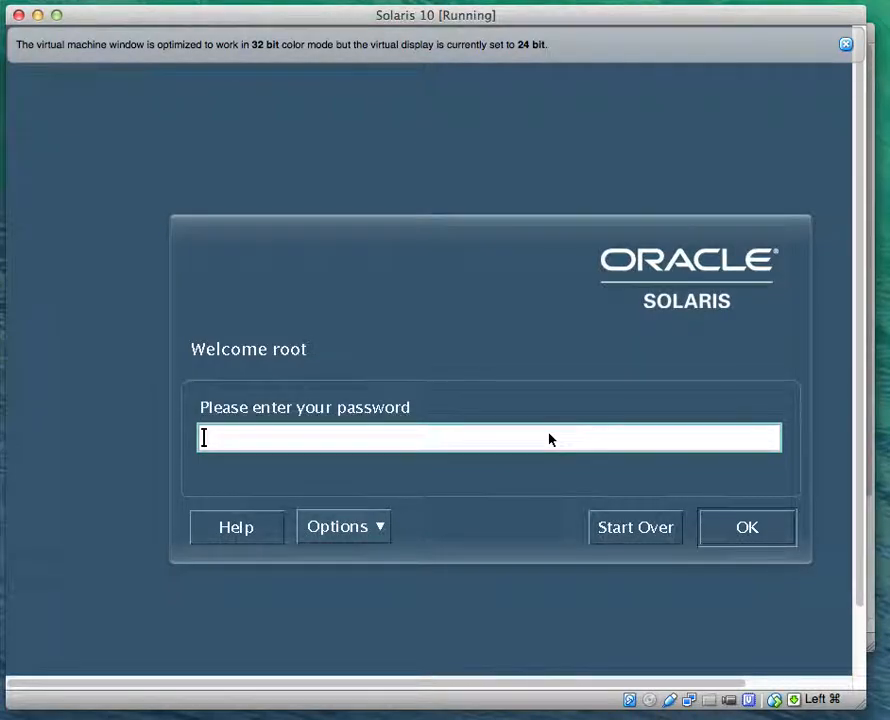
key(Return)
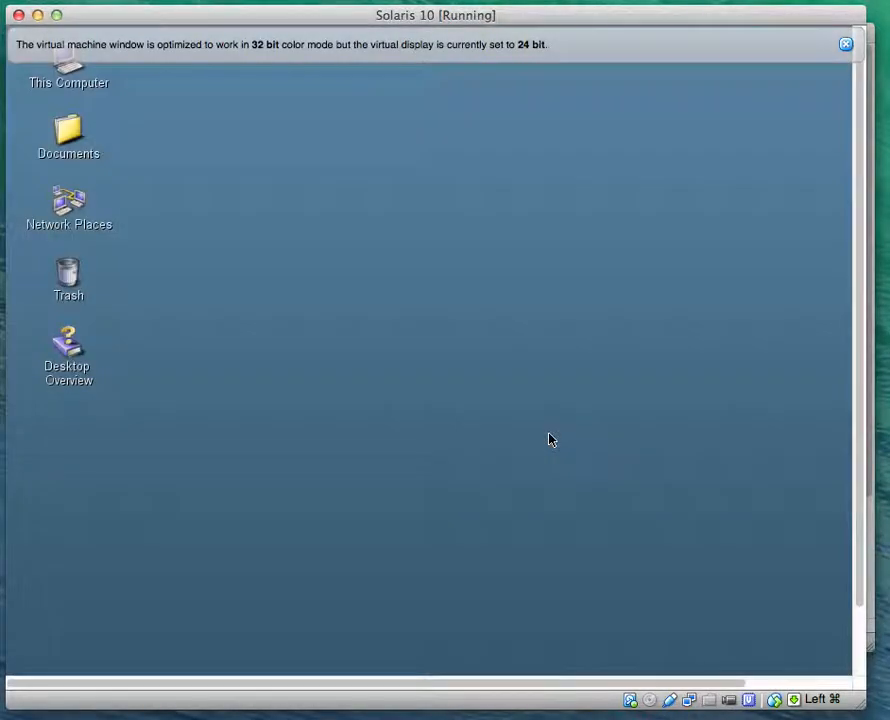
click(845, 44)
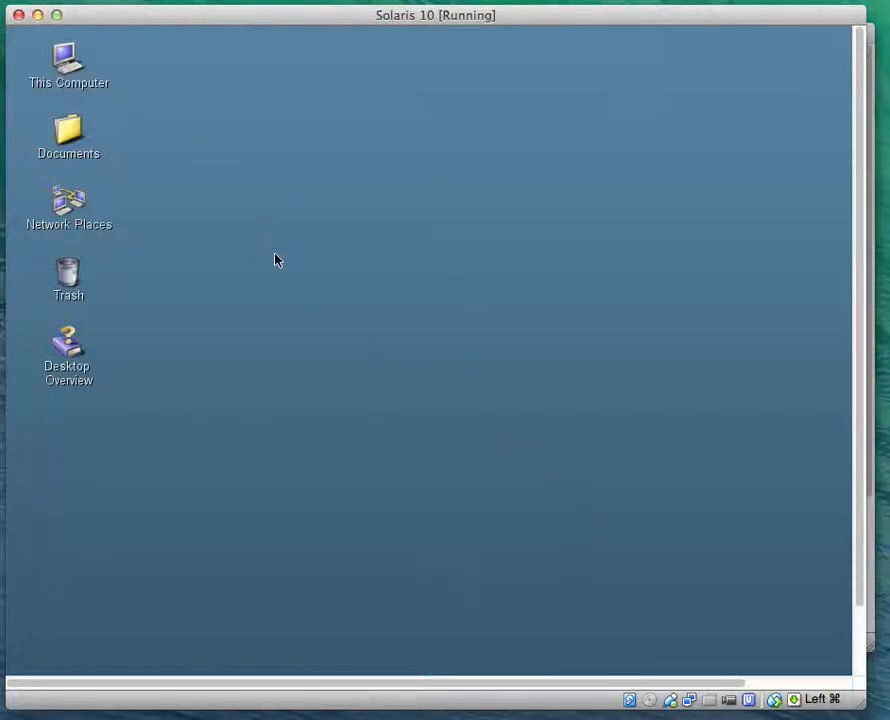
Open a terminal from the Solaris desktop, start a bash shell, and clear the screen
right_click(269, 160)
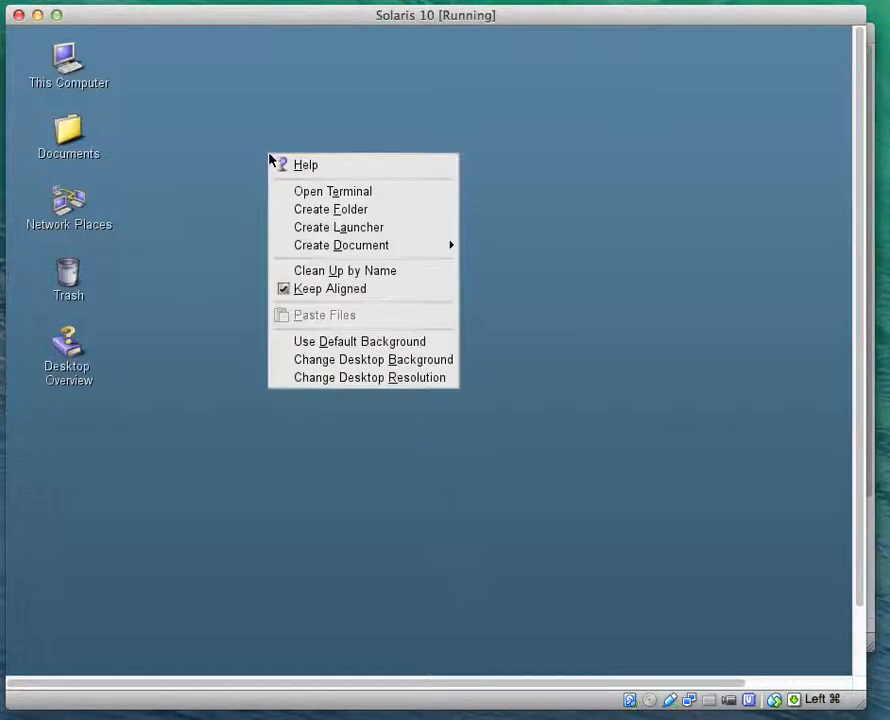
click(315, 191)
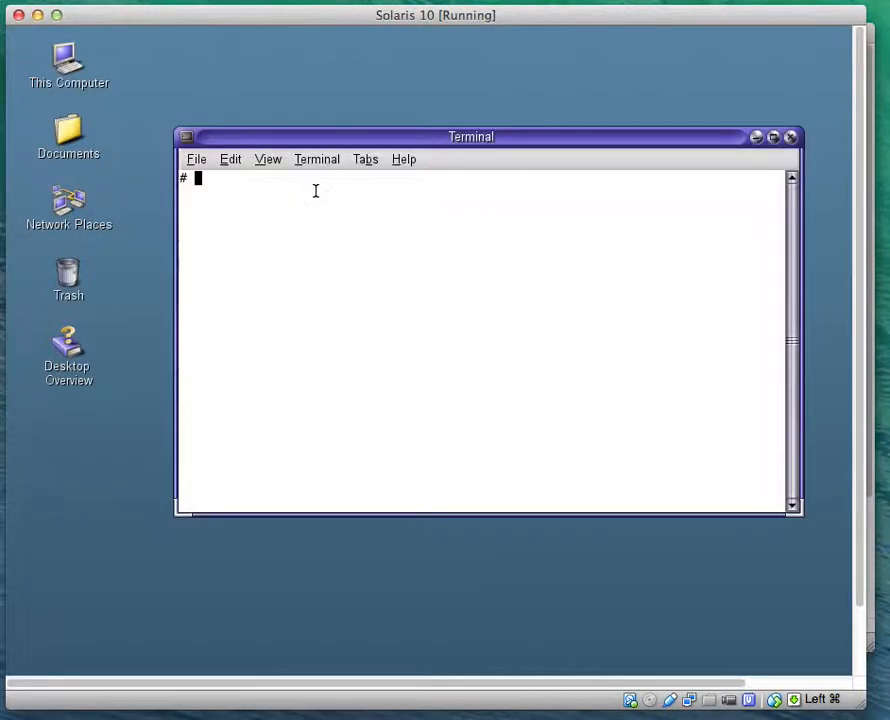
drag(401, 137, 383, 110)
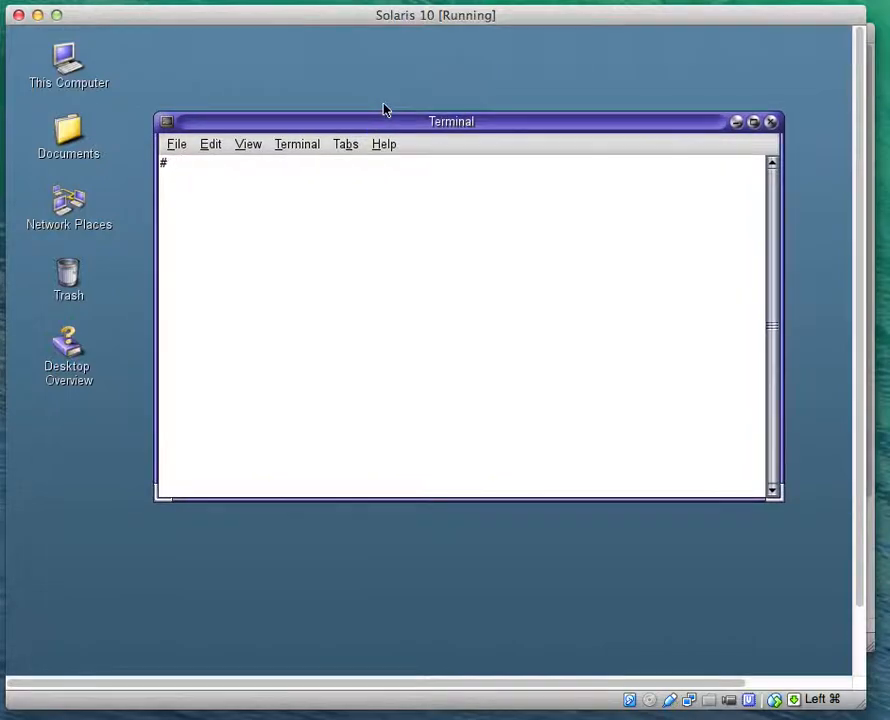
text(bash)
key(Return)
text(clear)
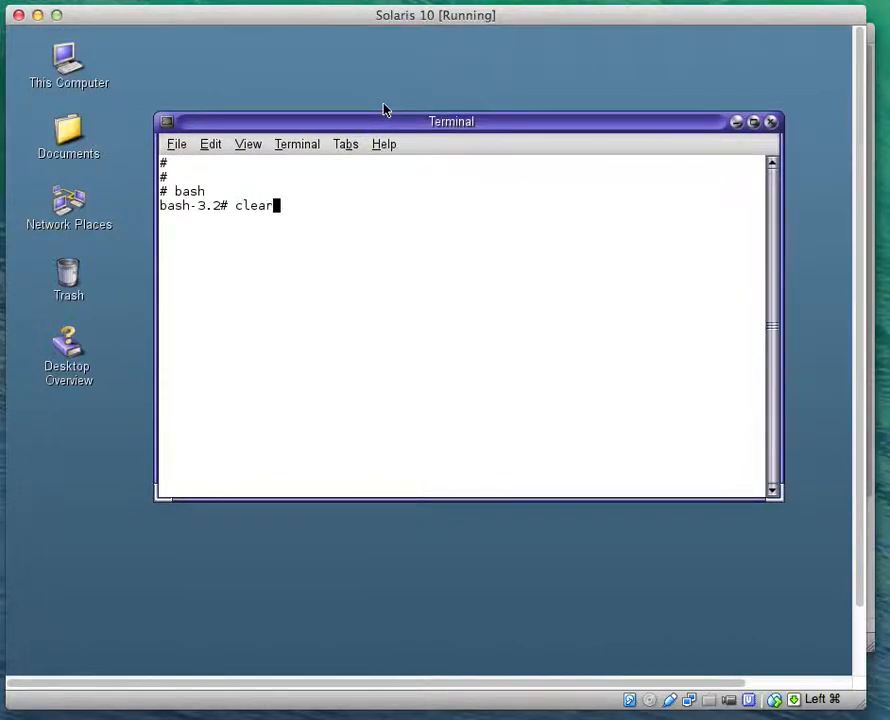
key(Return)
Check the system information with uname -a and the network interfaces with ifconfig -a, and clear the terminal
text(uname -a)
key(Return)
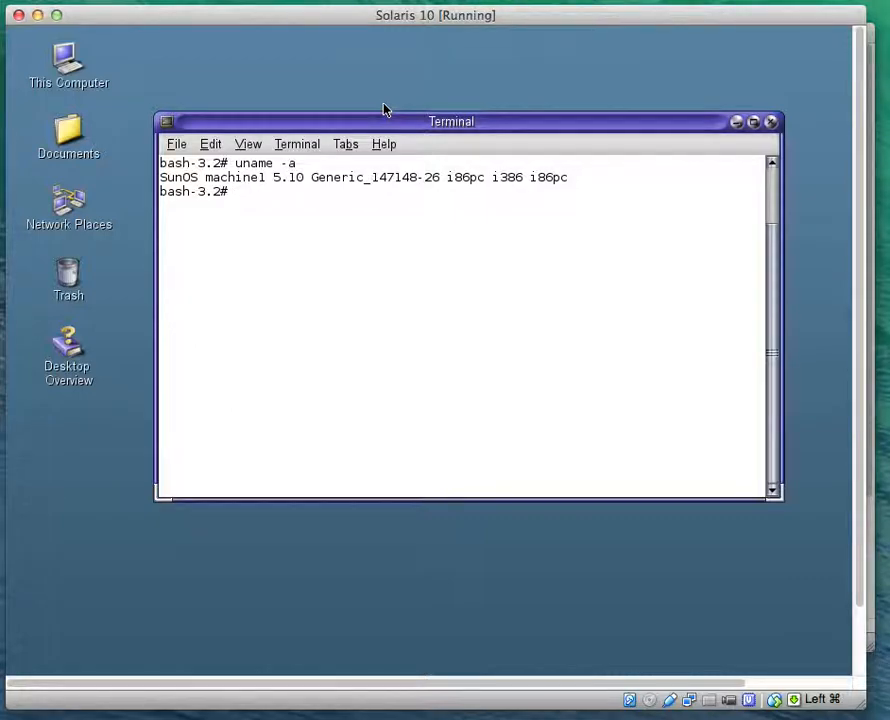
text(ifconfig -a)
key(Return)
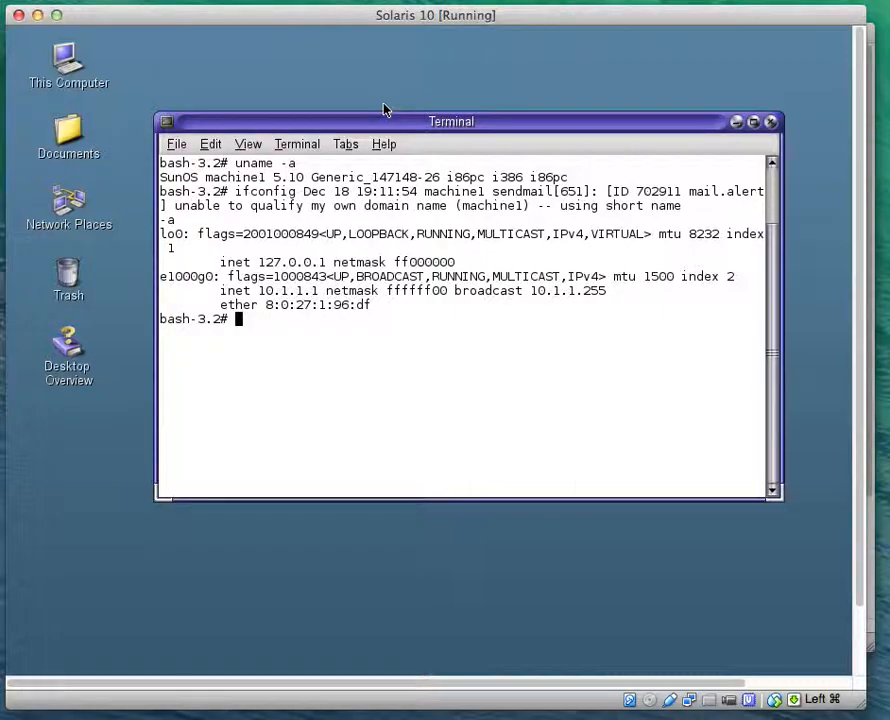
key(Return)
key(Return)
key(Return)
text(clear)
key(Return)
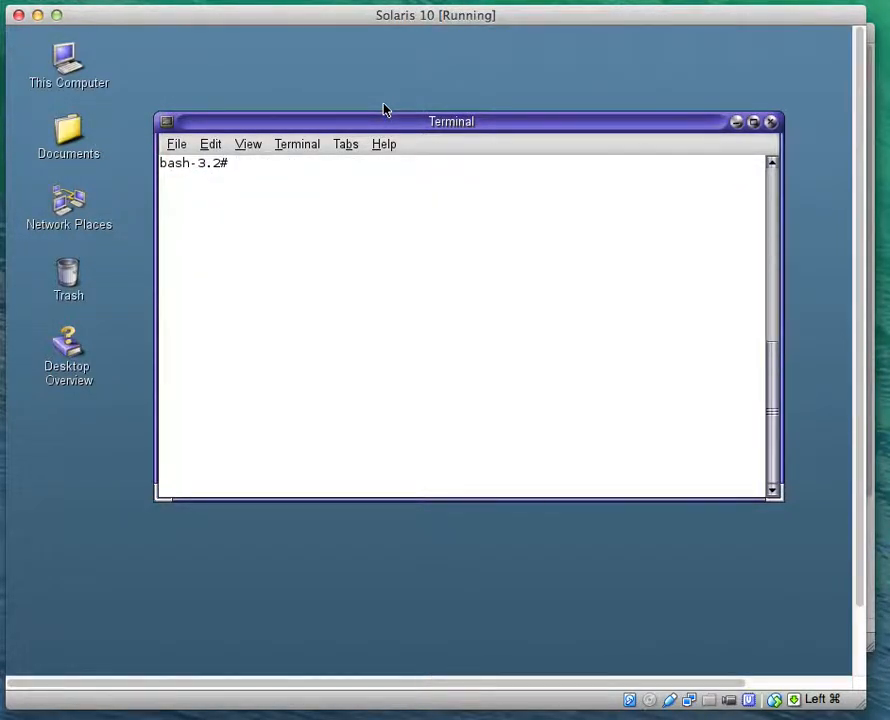
Move the Solaris 10 machine's window aside and check the installation progress in Solaris Test machine
drag(218, 18, 547, 433)
click(562, 34)
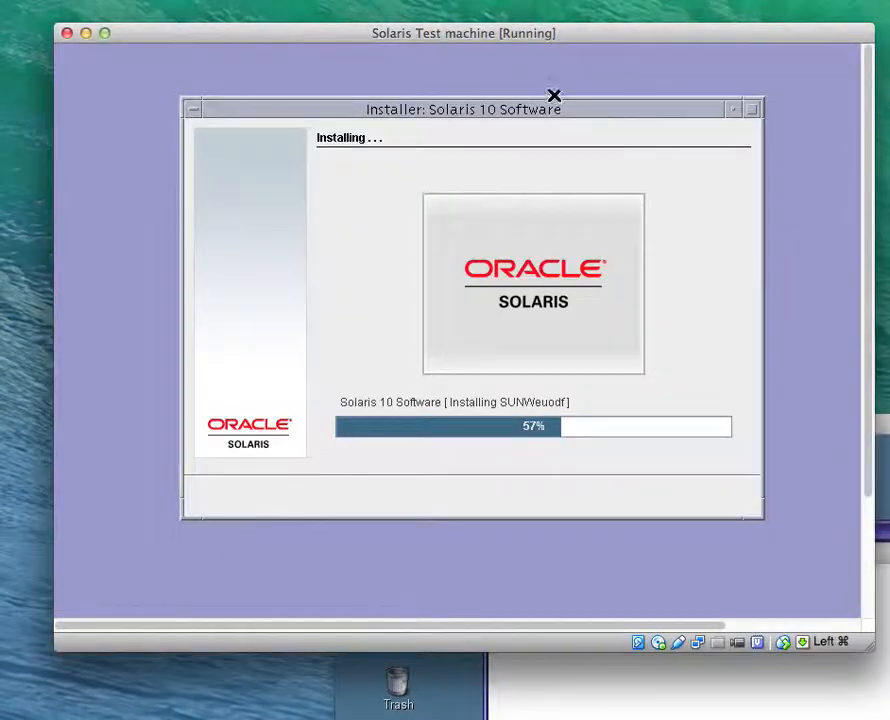
drag(880, 420, 568, 22)
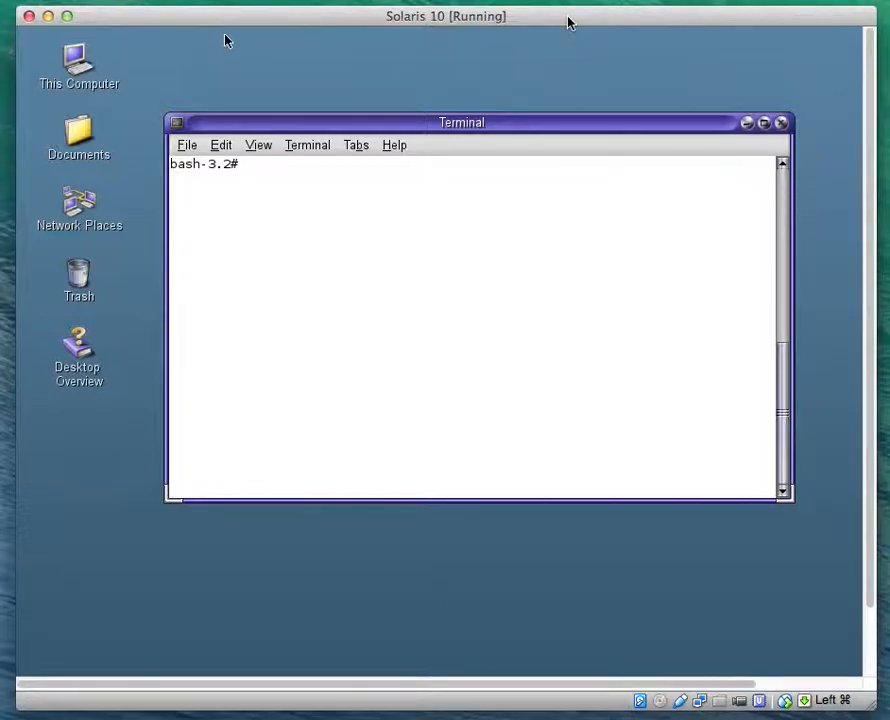
click(568, 22)
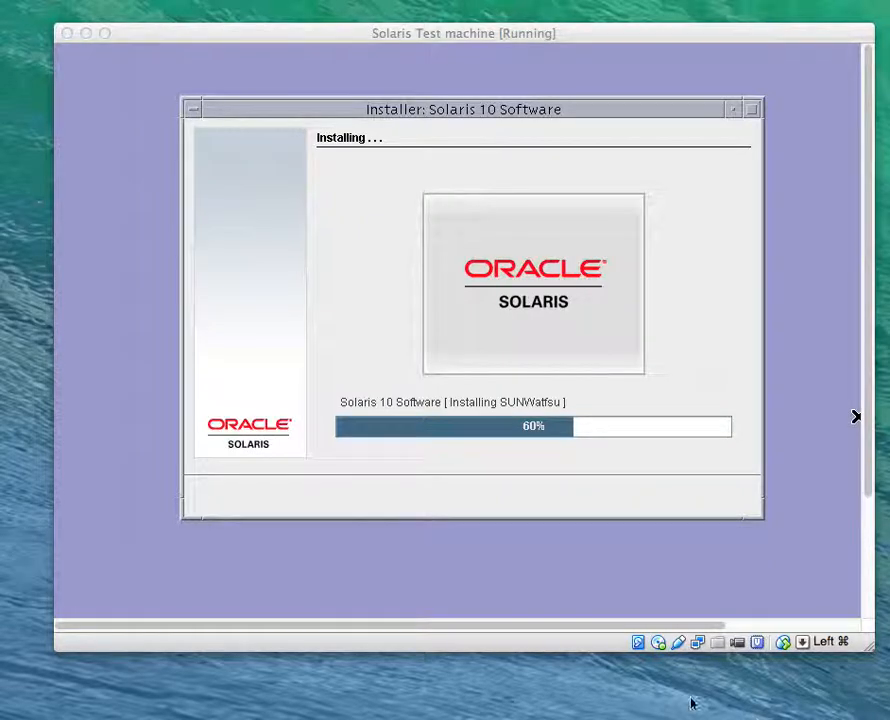
Inspect the virtual CD/DVD drive options of Solaris Test machine and return to the Solaris 10 machine's window
click(660, 643)
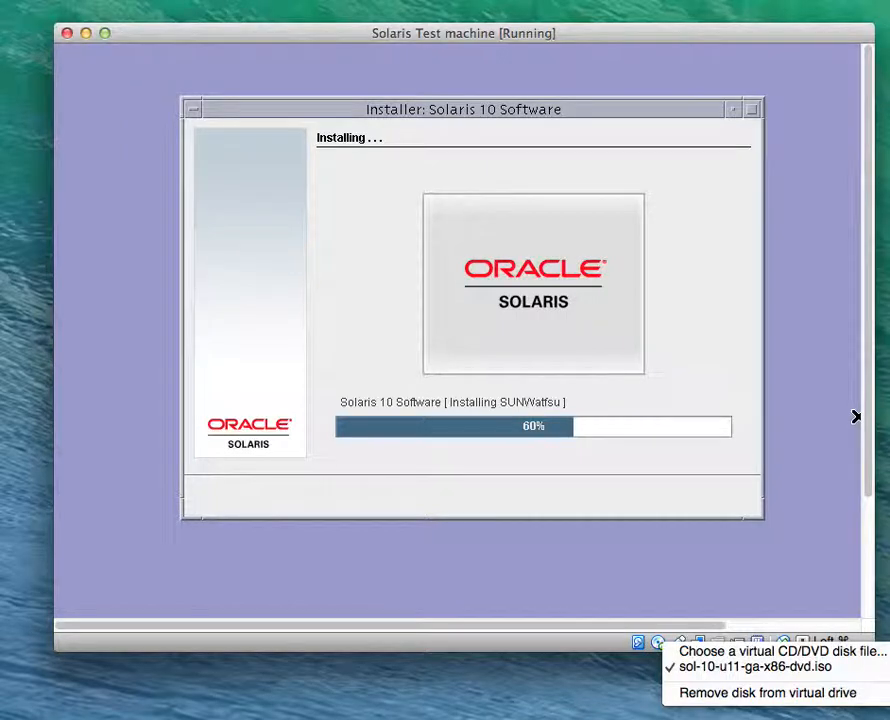
click(284, 421)
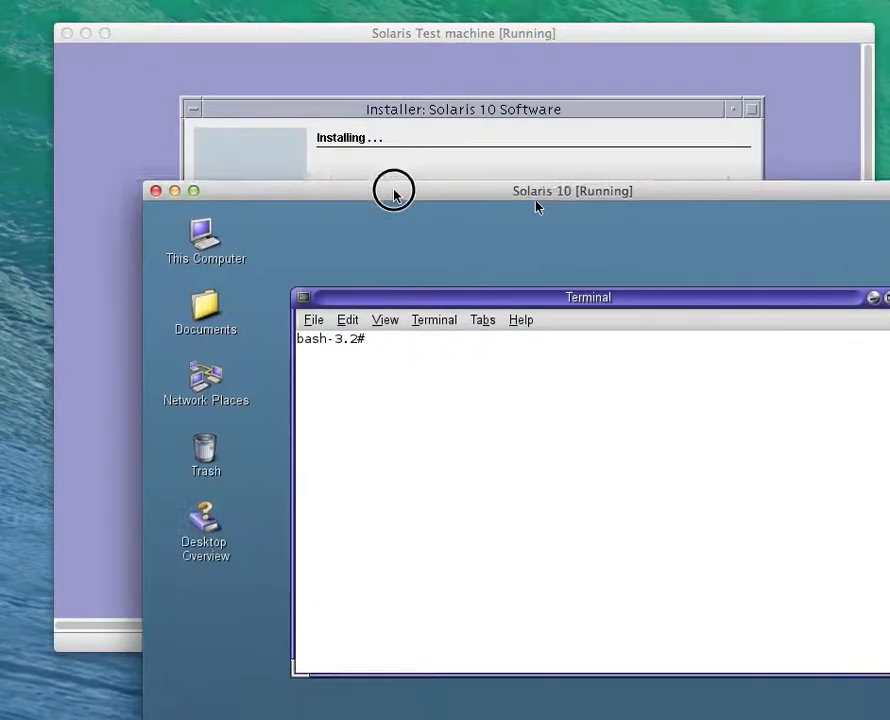
drag(393, 191, 268, 17)
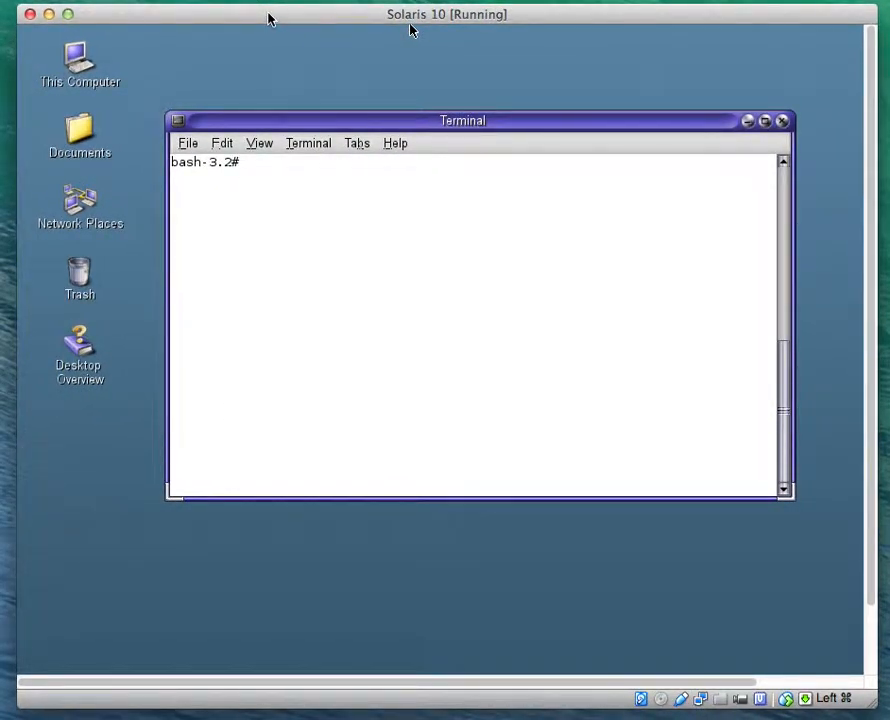